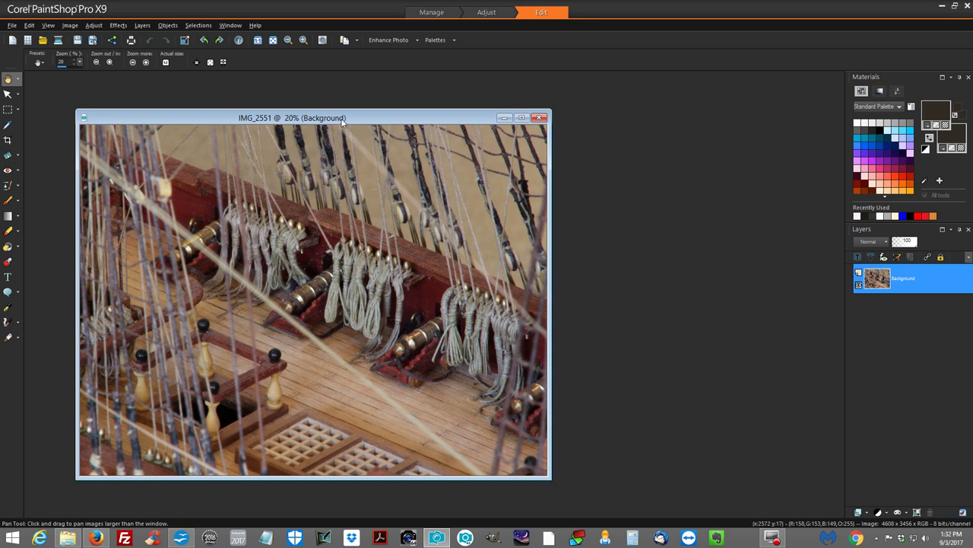
drag(343, 121, 435, 112)
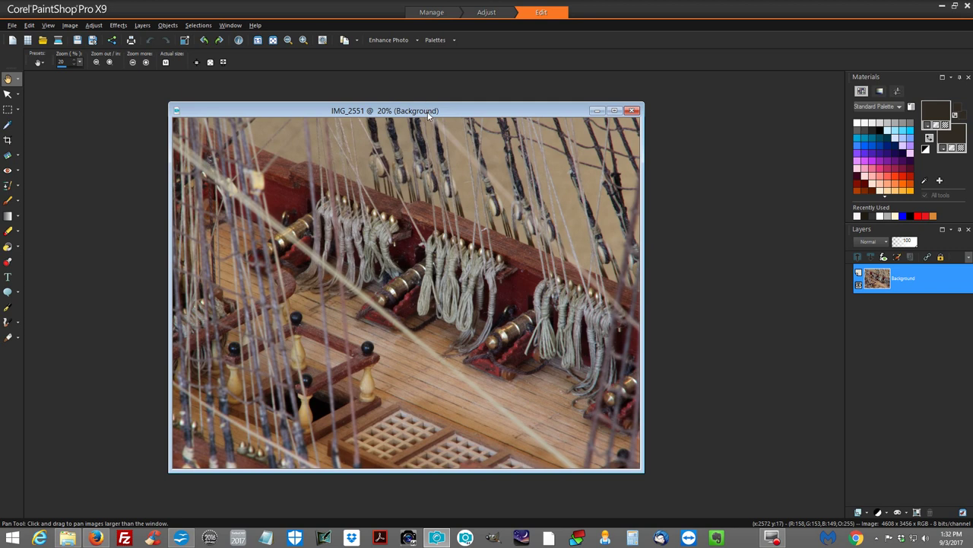
drag(428, 113, 388, 113)
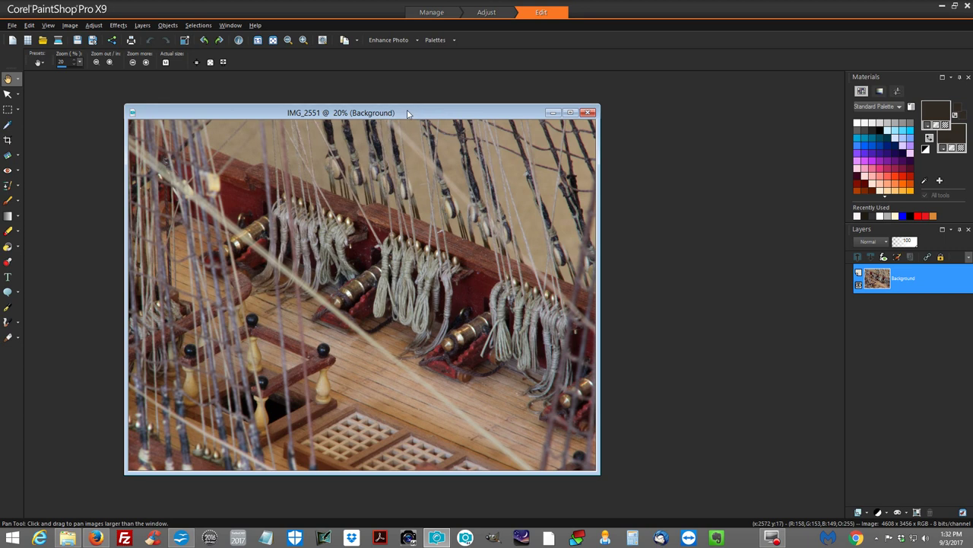
drag(407, 112, 397, 112)
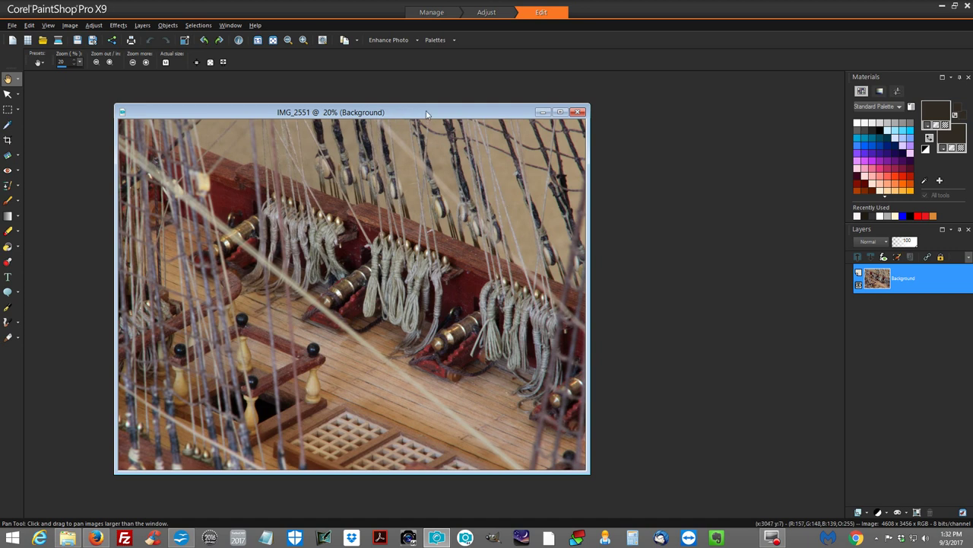
drag(426, 114, 376, 104)
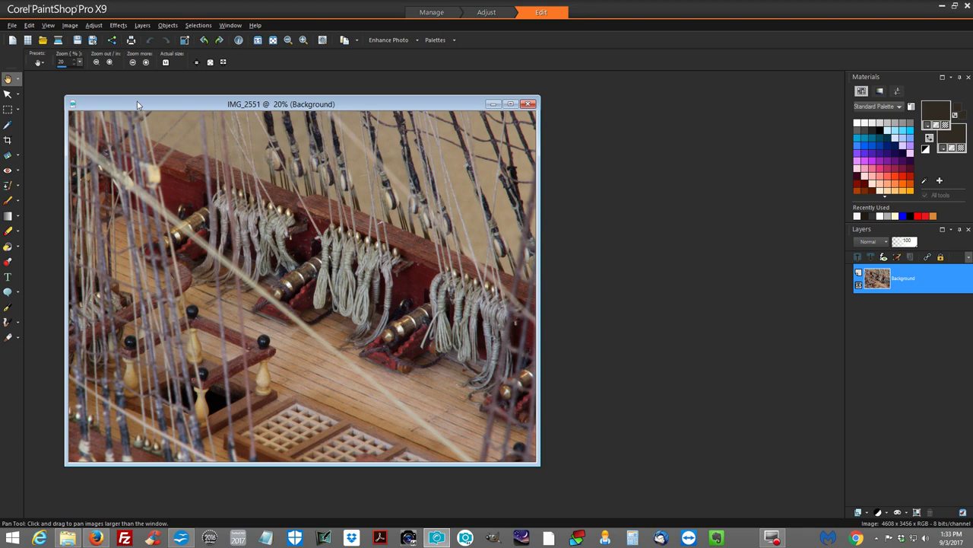
drag(137, 101, 148, 106)
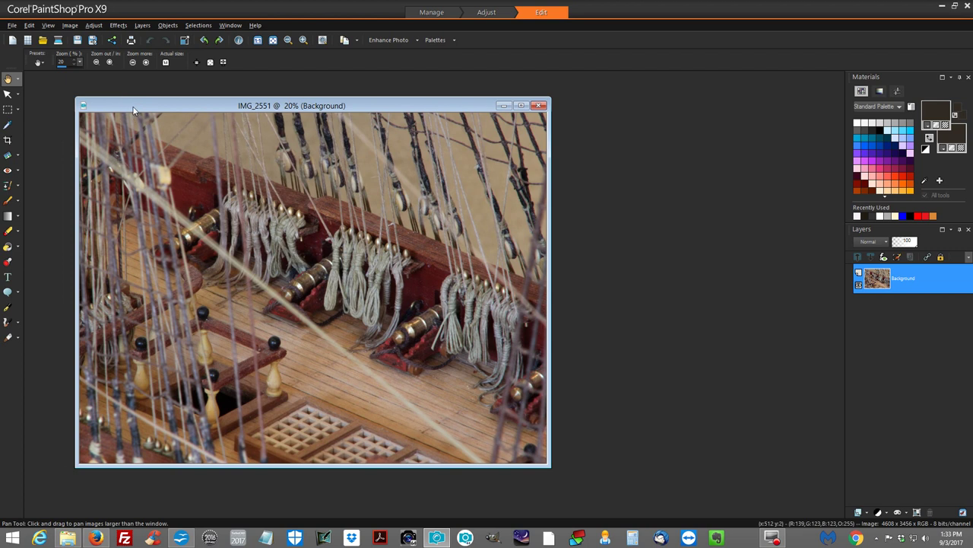
Examine the original photo's image information for pixel dimensions, resolution and size on disk, then dismiss it
click(69, 25)
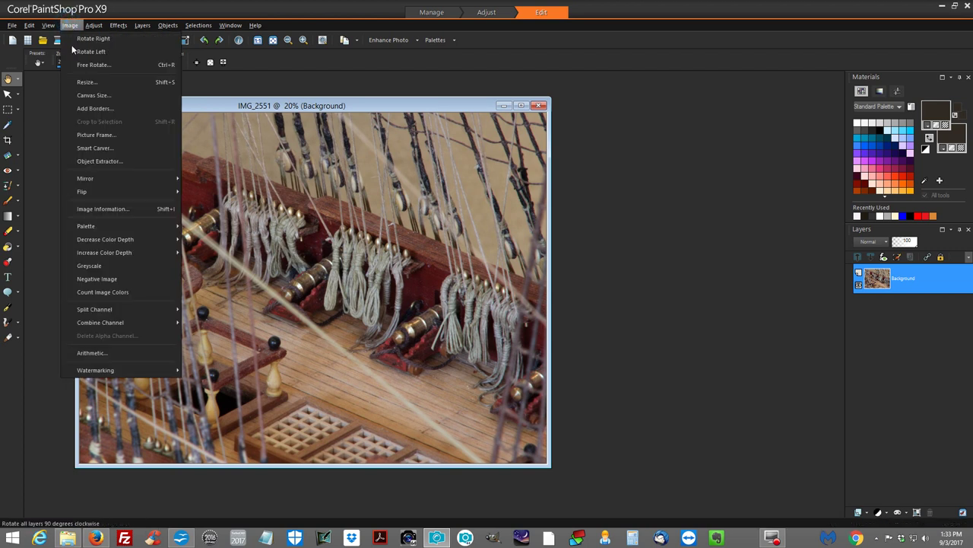
click(113, 203)
drag(531, 126, 719, 110)
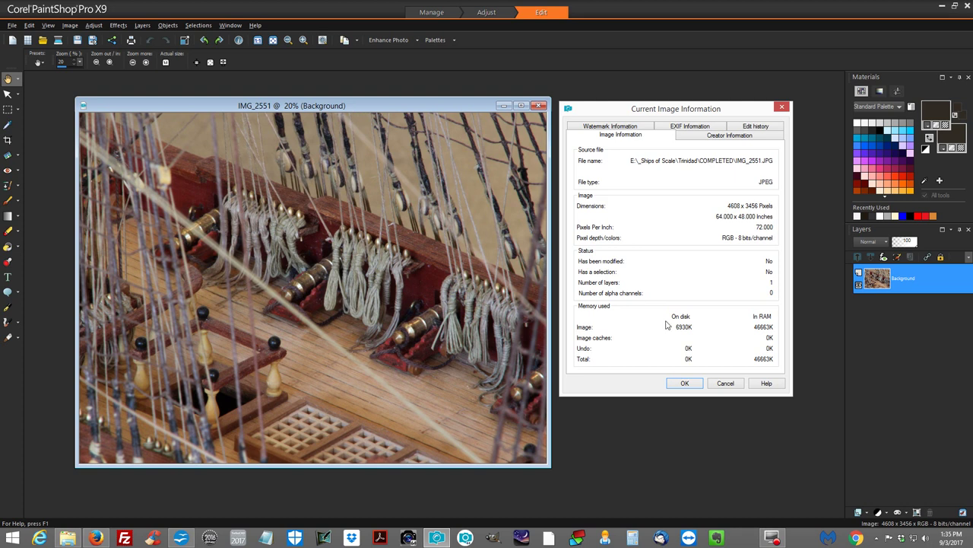
click(721, 382)
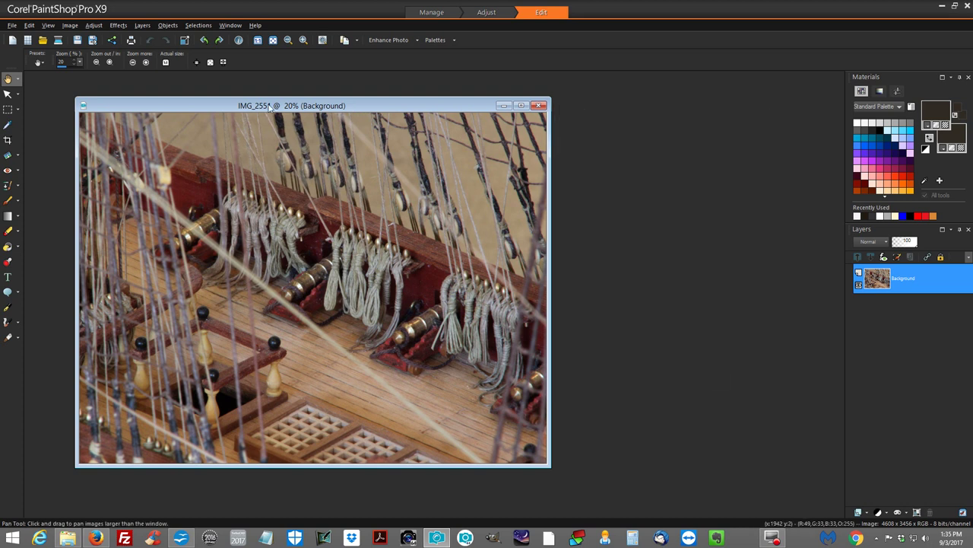
Resize the photo by pixels to 800 x 600 using Smart Size resampling with the aspect ratio locked
drag(268, 107, 282, 106)
click(67, 26)
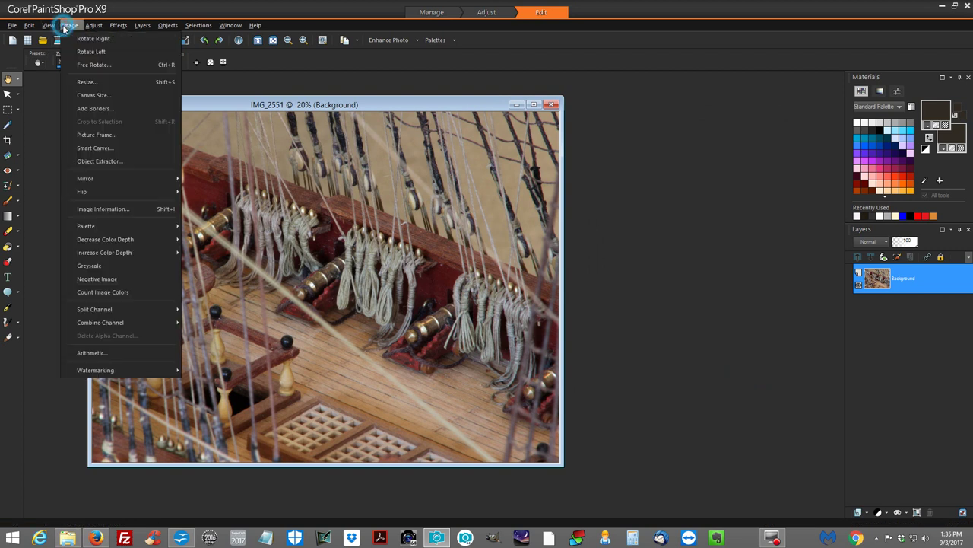
click(100, 82)
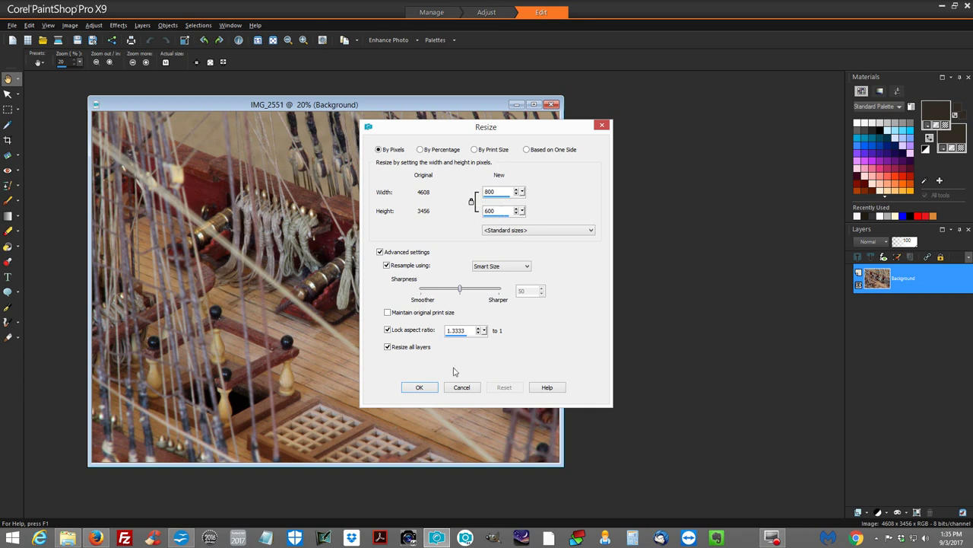
click(430, 384)
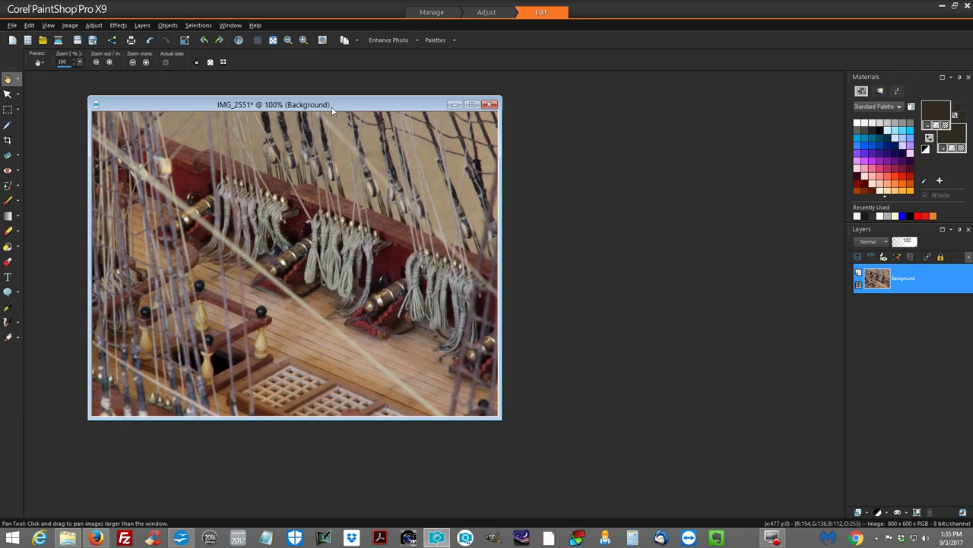
drag(327, 106, 324, 121)
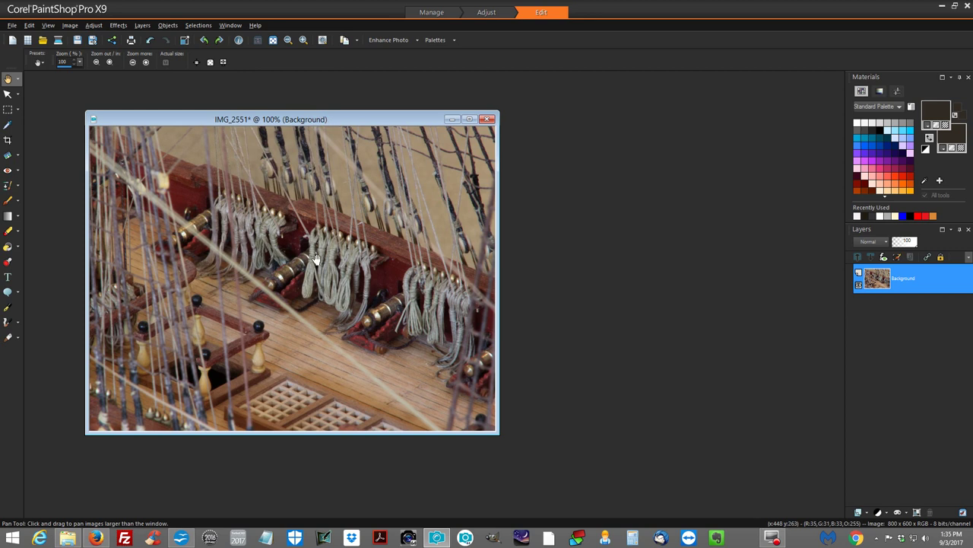
Save the resized photo as a new JPEG named _IMG_2551-2 in the COMPLETED folder
click(12, 25)
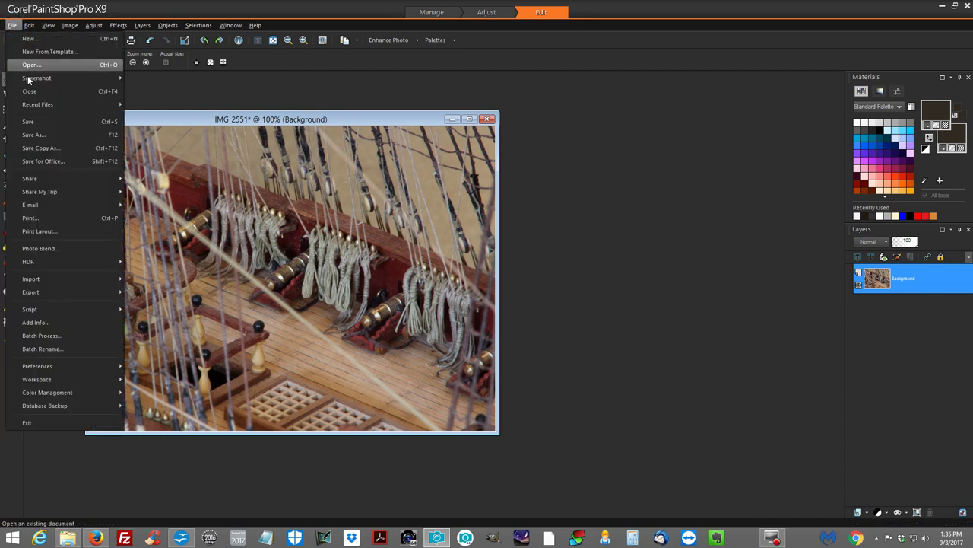
click(53, 135)
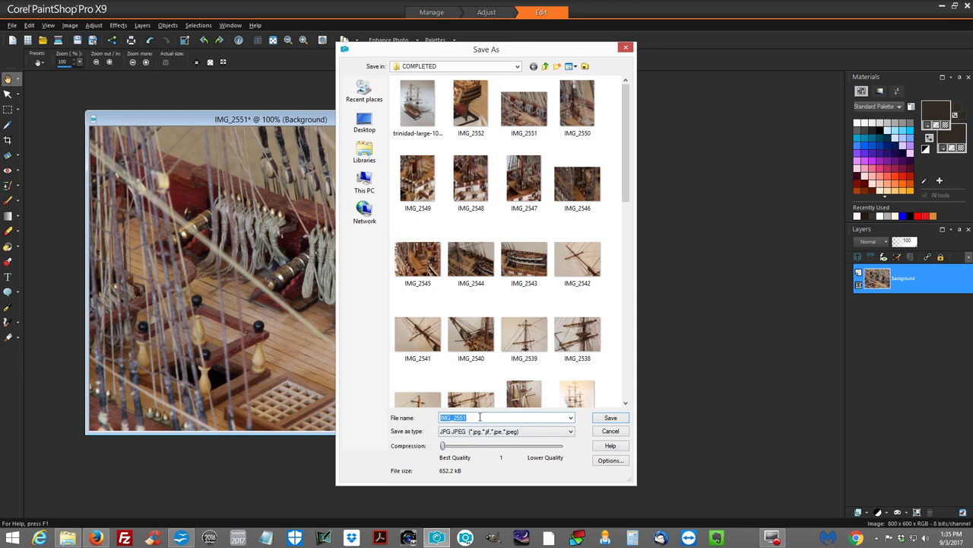
click(480, 417)
click(612, 418)
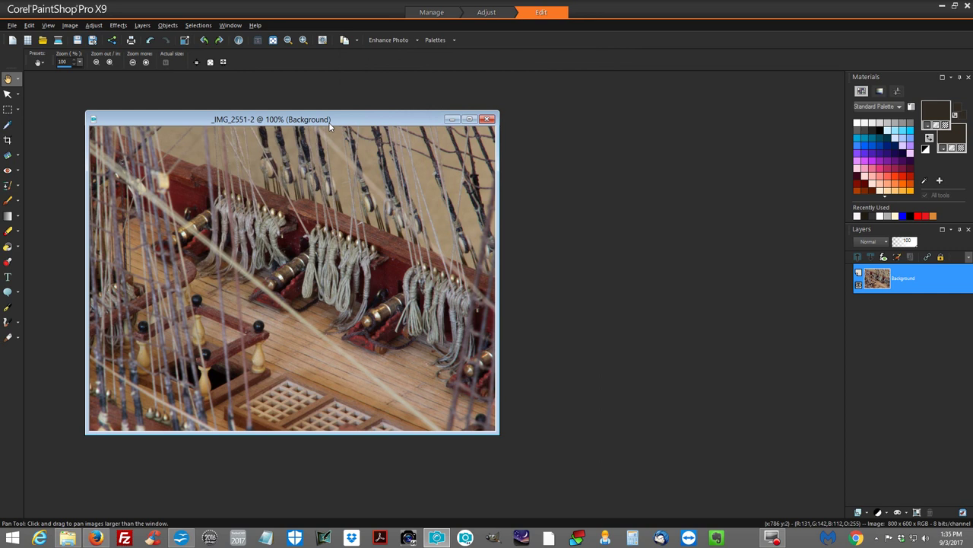
Examine the resized copy's image information for its dimensions and size on disk, then dismiss it
drag(330, 122, 355, 125)
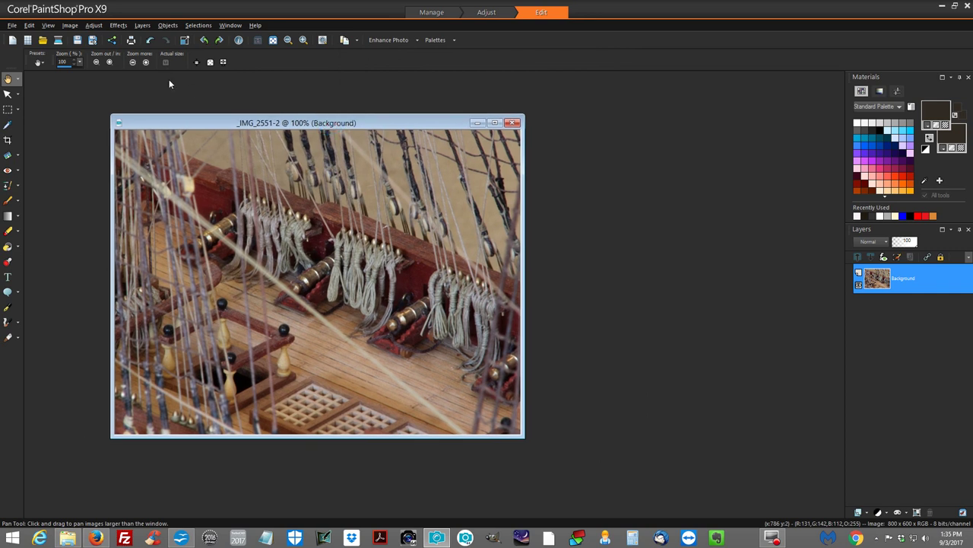
click(70, 25)
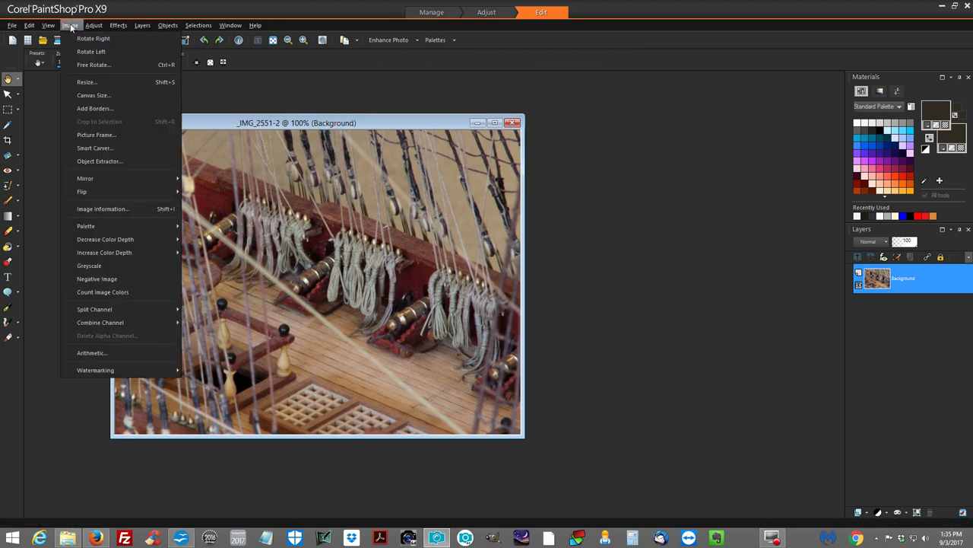
click(115, 209)
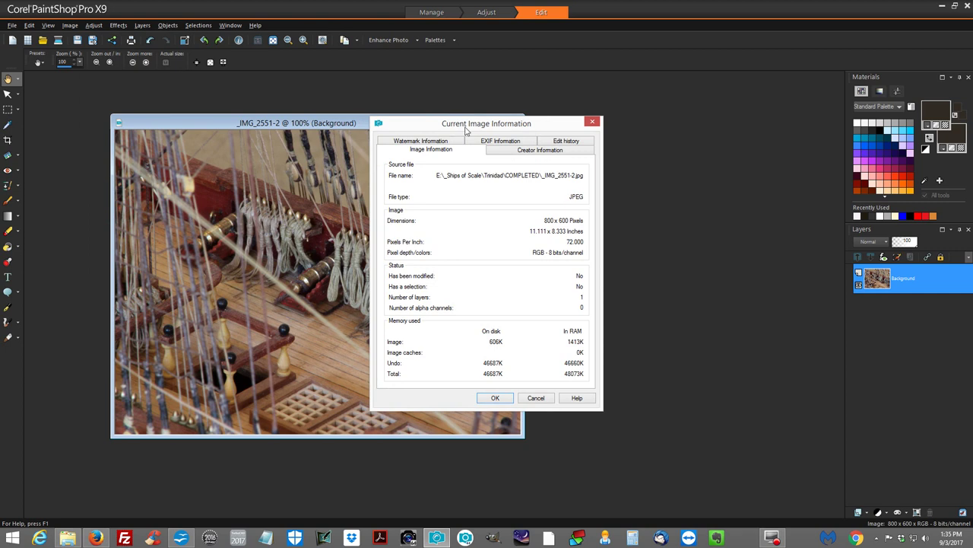
drag(468, 129, 627, 144)
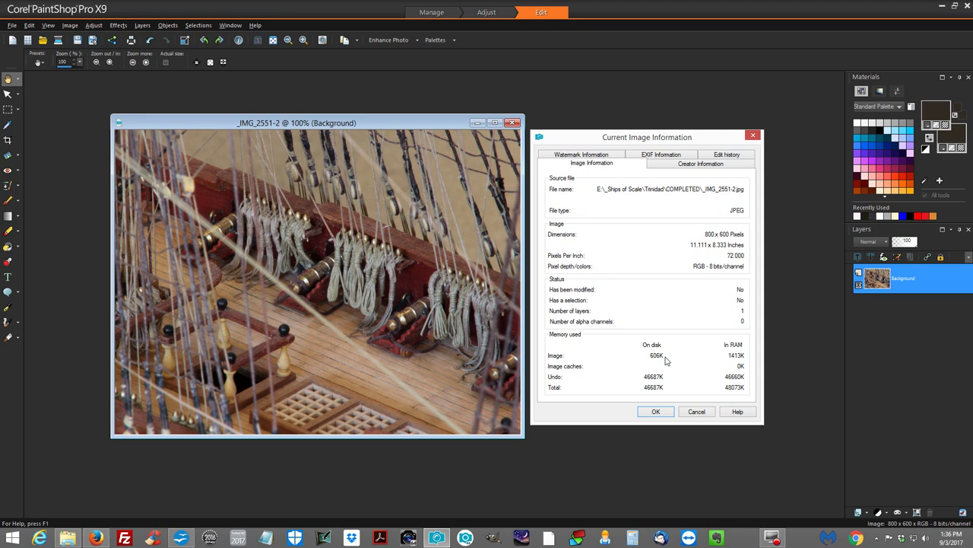
click(697, 411)
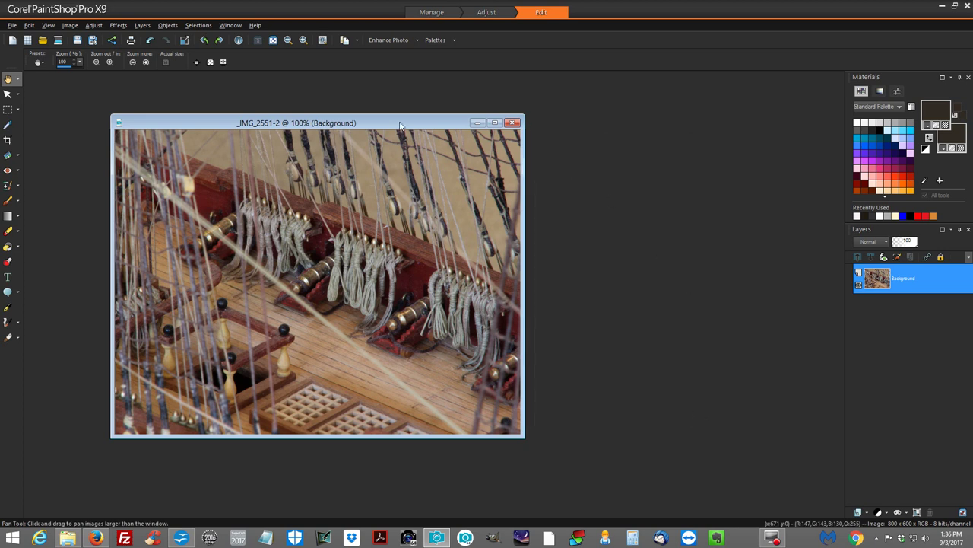
Undo the resize in _IMG_2551-2 and close the image without saving changes
click(149, 41)
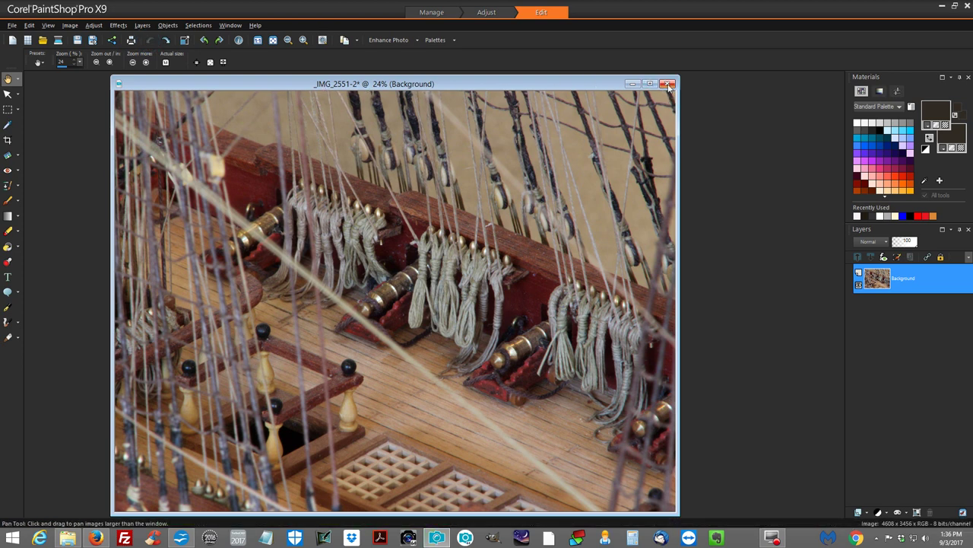
click(668, 84)
click(502, 292)
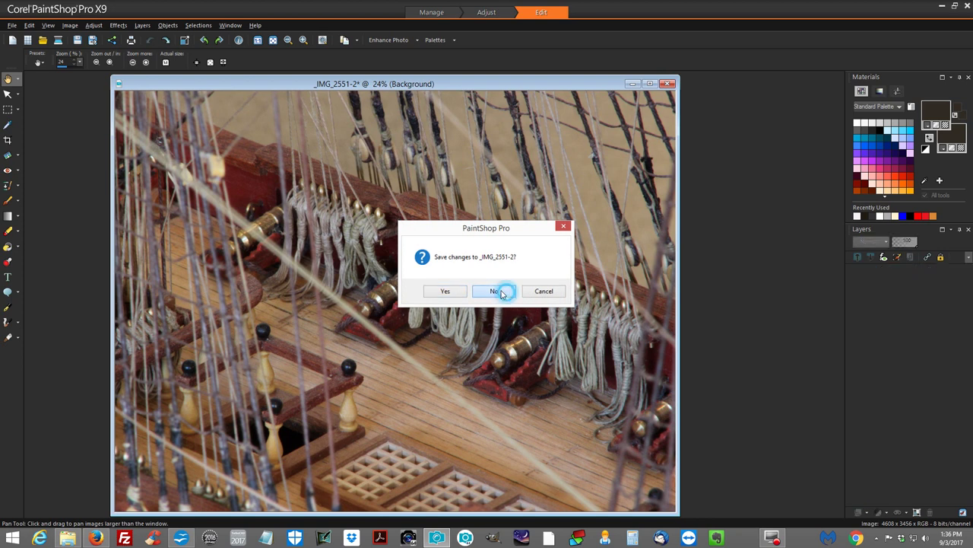
Reopen the original IMG_2551 from the recent files and reposition its window in the workspace
click(12, 25)
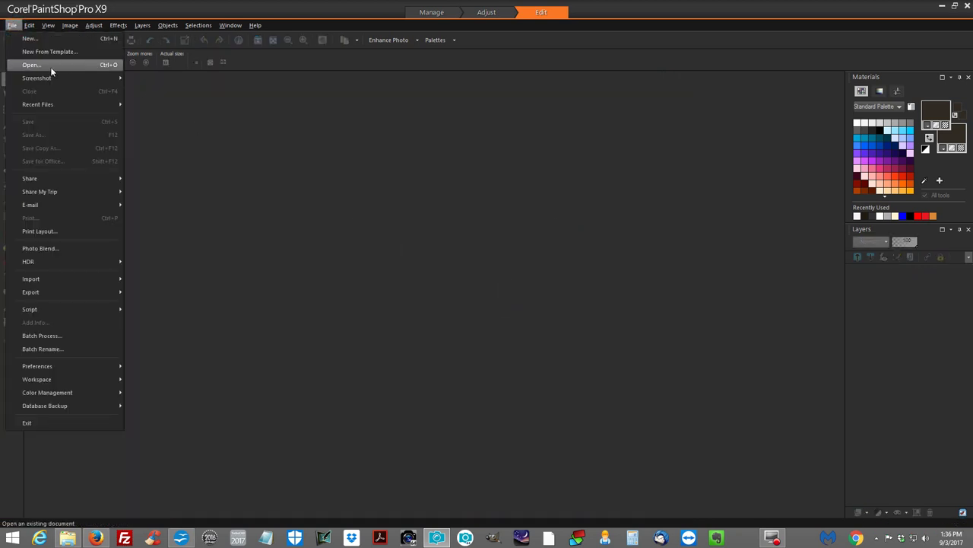
mouse_move(65, 105)
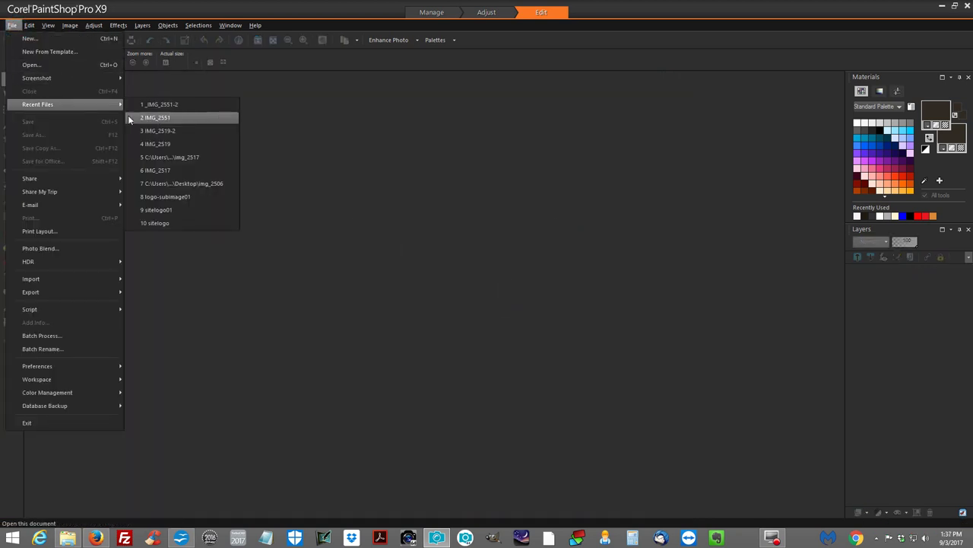
click(157, 120)
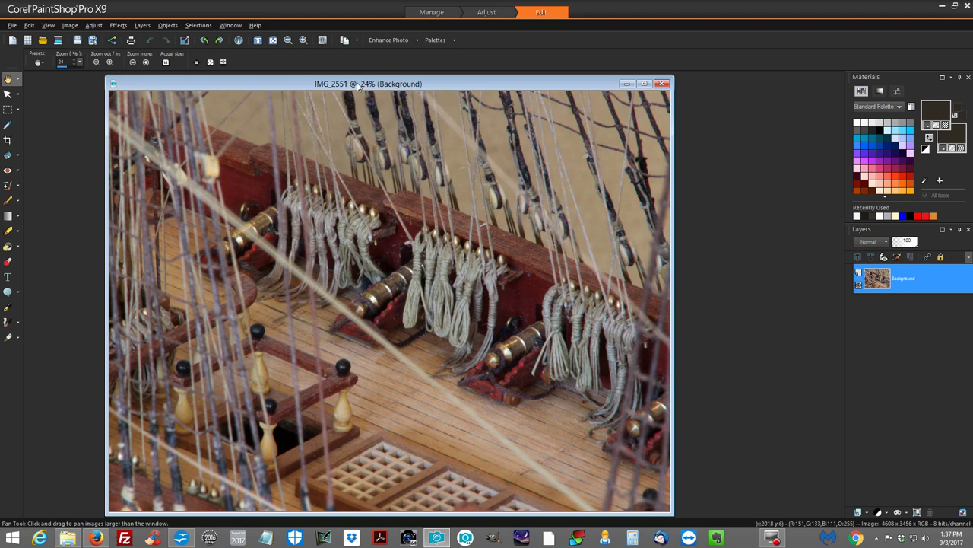
drag(352, 84, 297, 84)
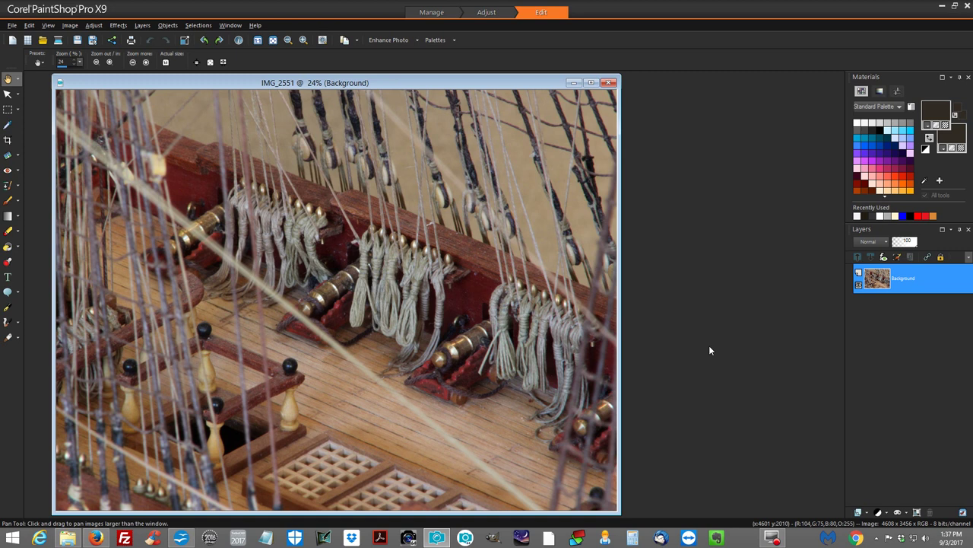
click(94, 538)
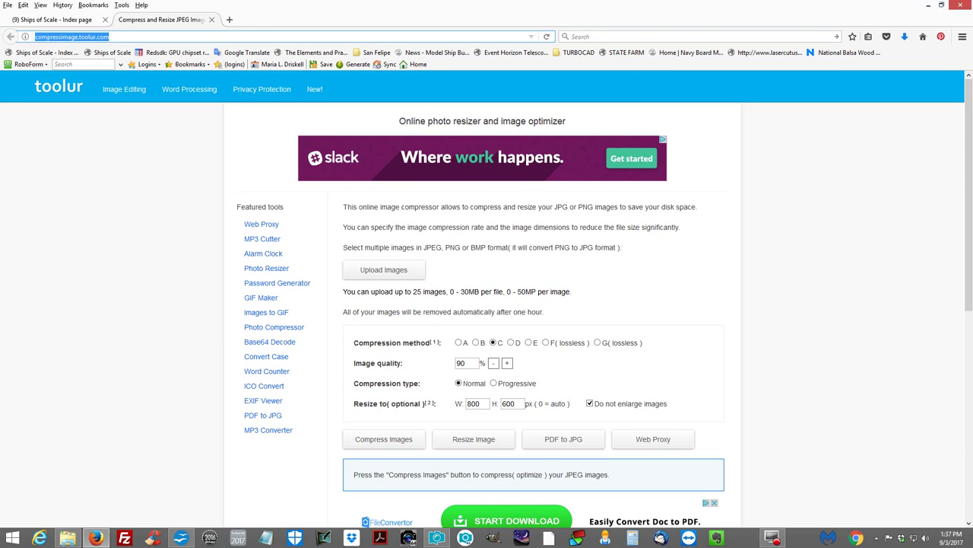
key(alt+Tab)
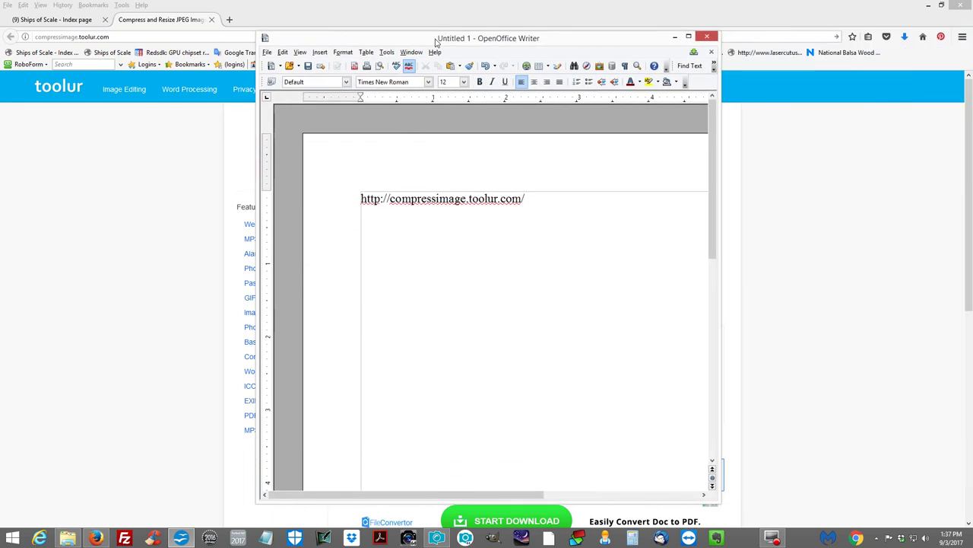
drag(527, 199, 346, 197)
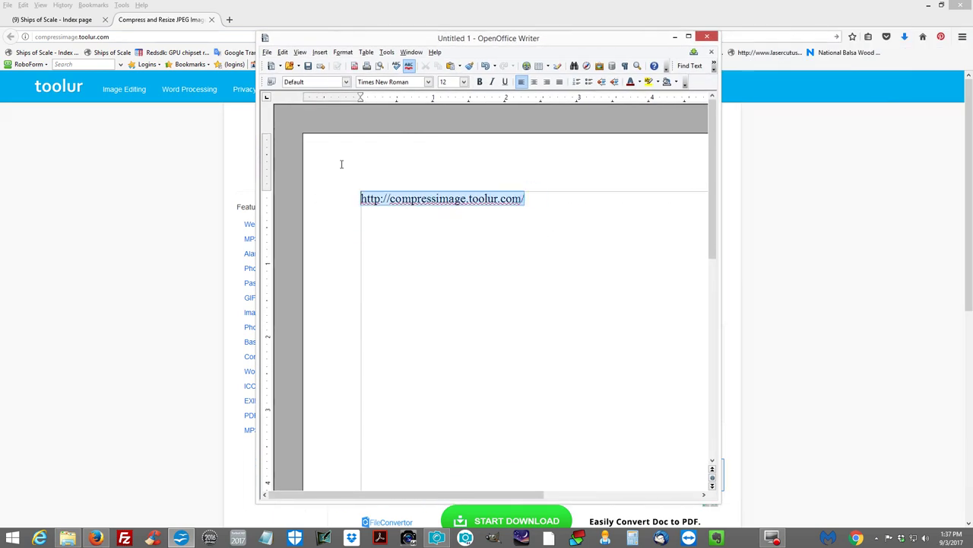
click(464, 83)
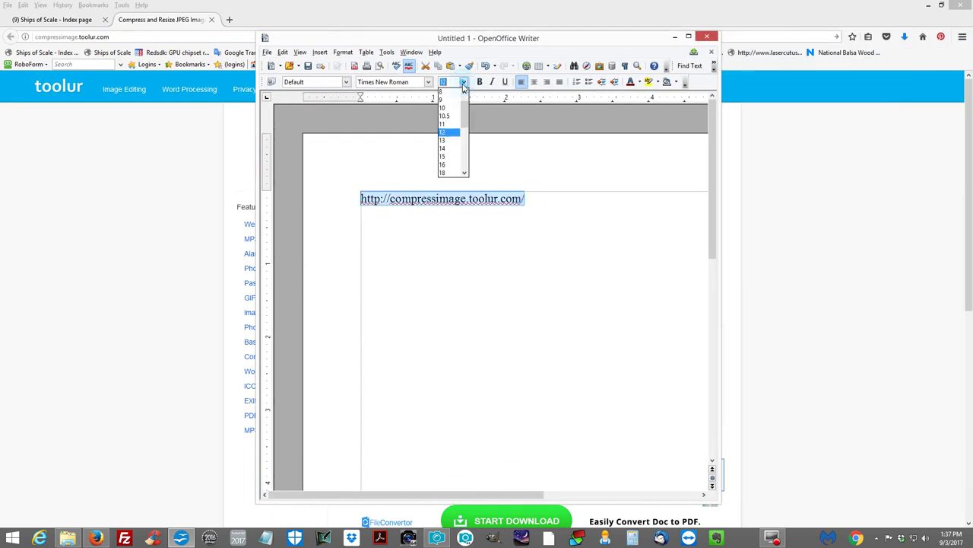
click(454, 151)
click(474, 250)
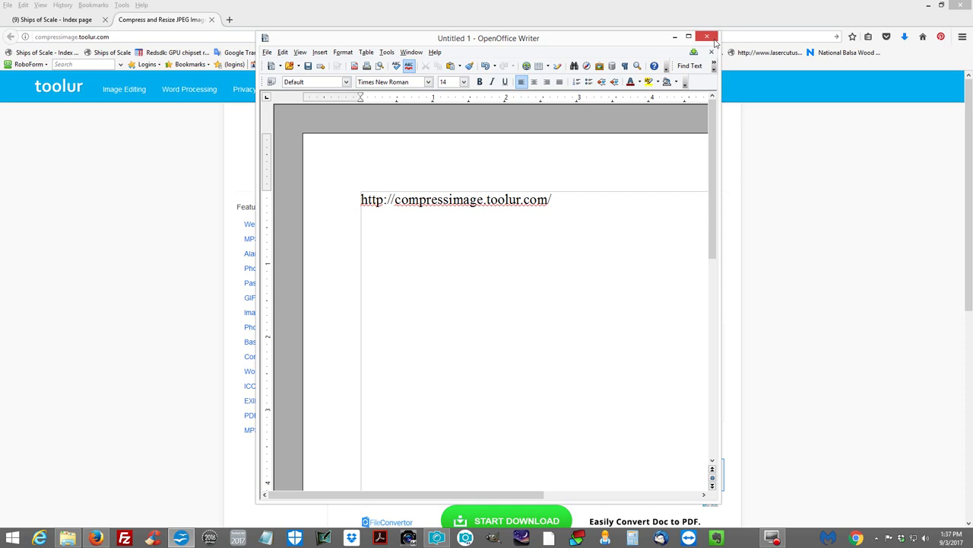
drag(603, 38, 970, 47)
Switch back to the toolur image compressor in Firefox and clear the optional resize width and height values
key(alt+Tab)
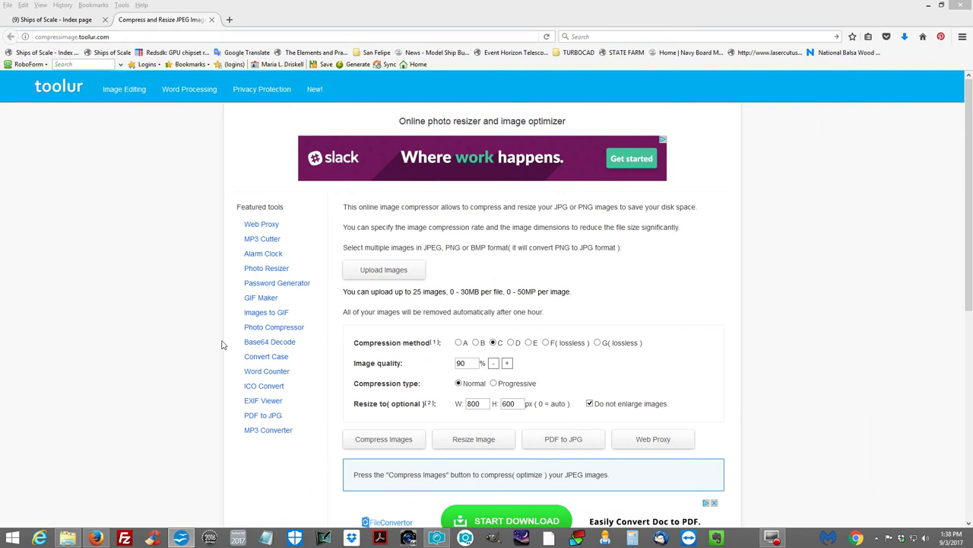
double_click(472, 404)
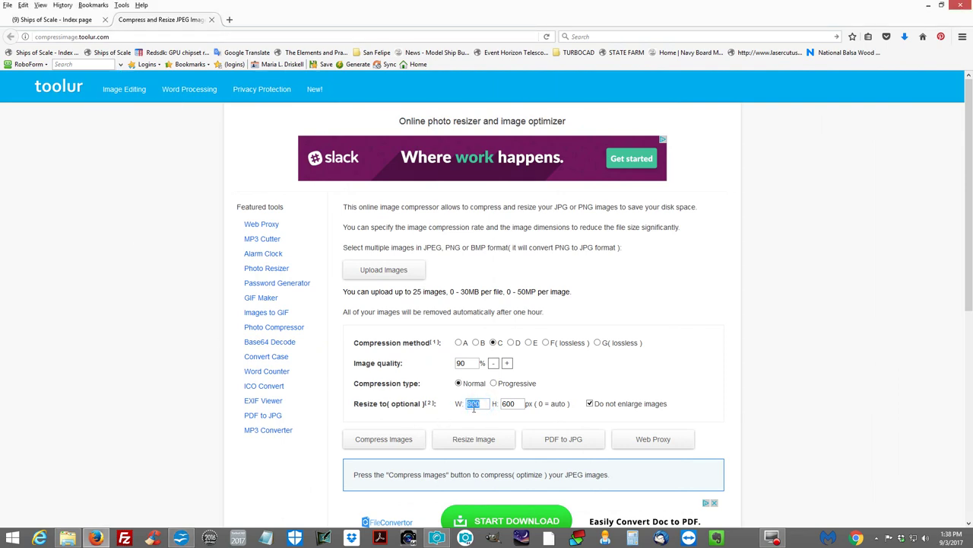
key(BackSpace)
double_click(507, 403)
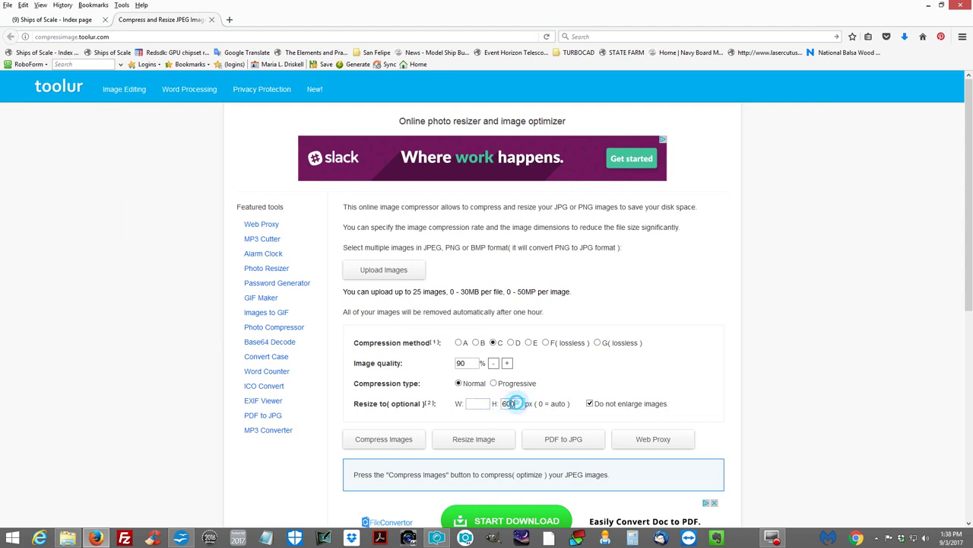
key(BackSpace)
click(482, 403)
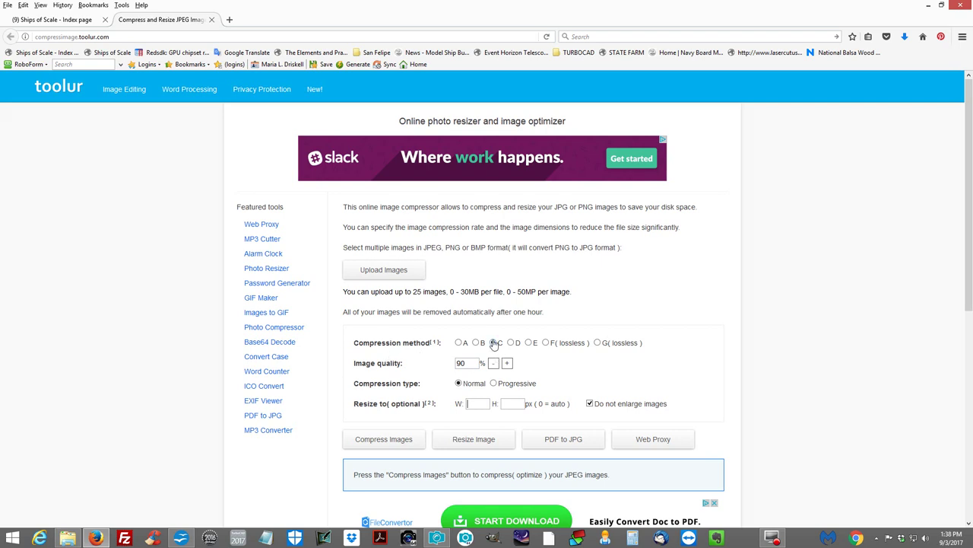
Start an image upload and browse to the _Ships of Scale\Trinidad\COMPLETED folder on the MEDIA (E:) drive
scroll(807, 359, down, 1)
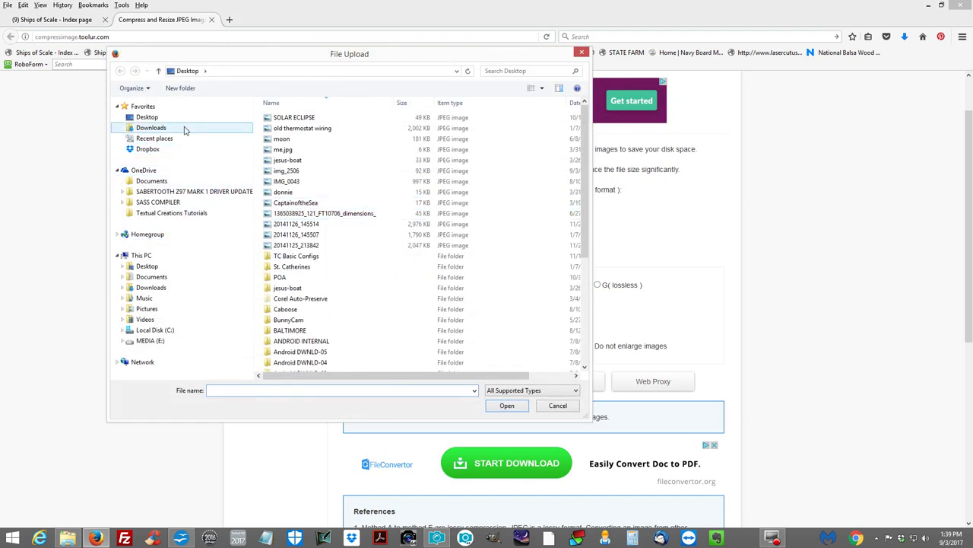
click(180, 341)
double_click(308, 120)
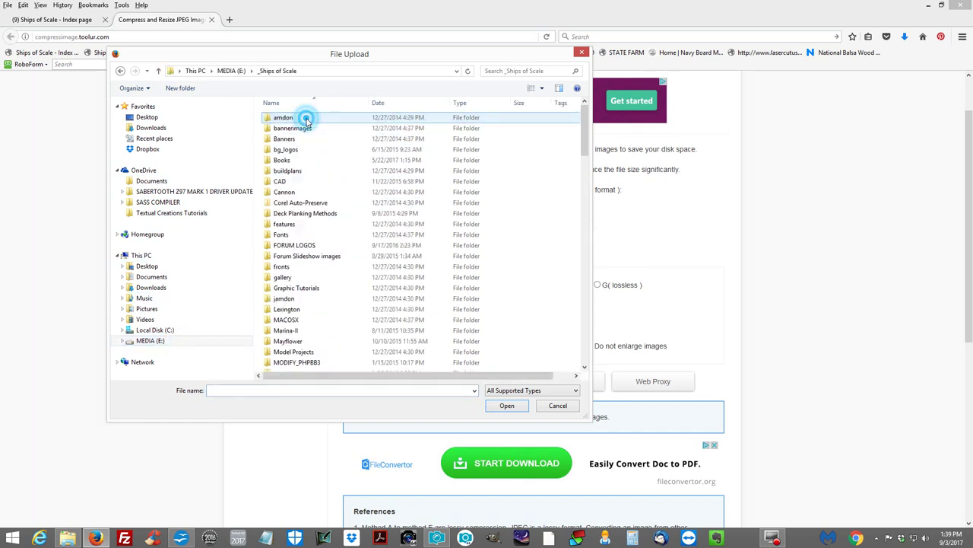
scroll(315, 266, down, 15)
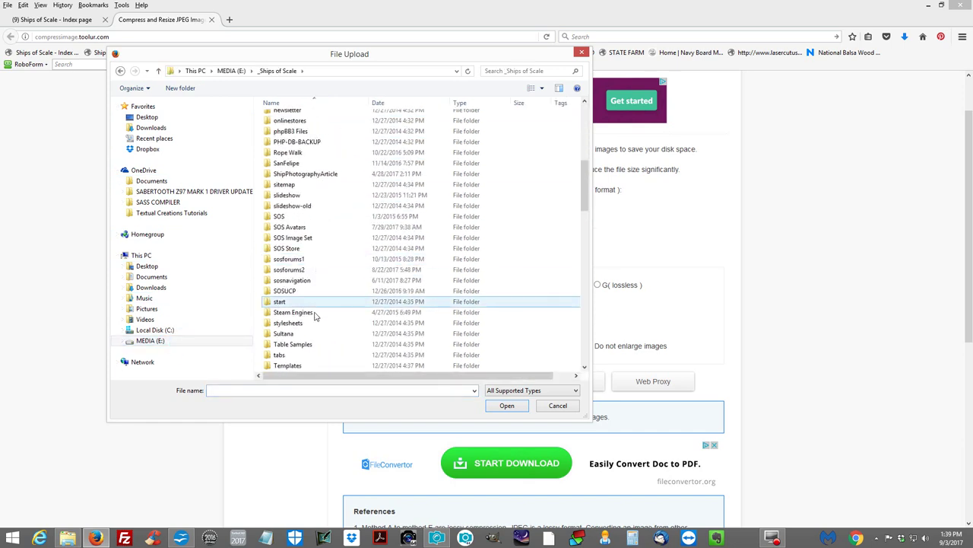
scroll(309, 346, down, 2)
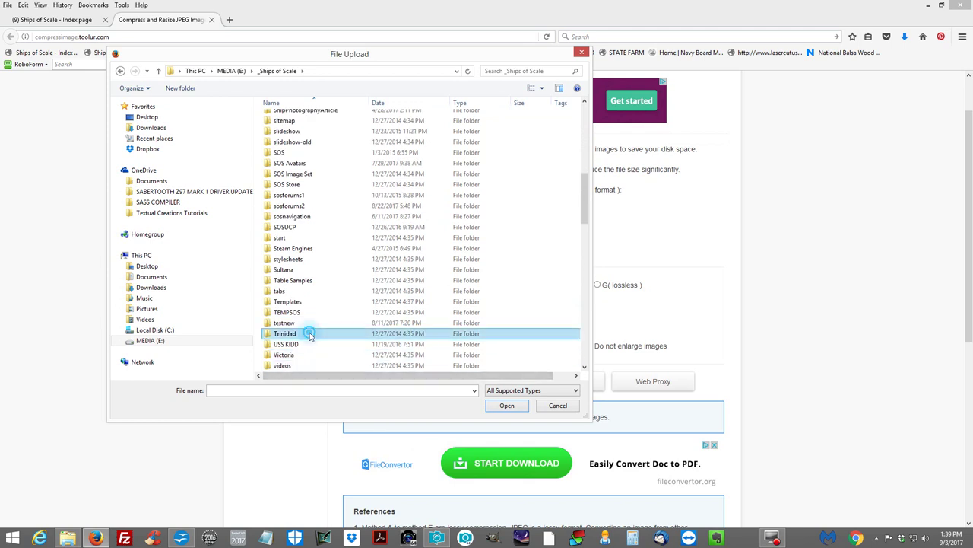
double_click(312, 333)
double_click(337, 131)
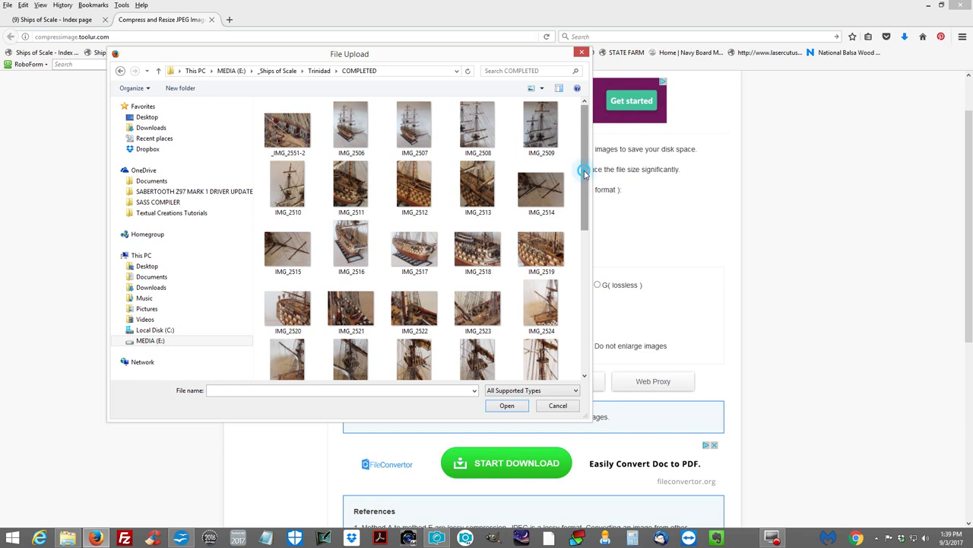
Find IMG_2551 in the COMPLETED folder and check its pixel dimensions and file size in the detailed file properties
drag(589, 172, 591, 205)
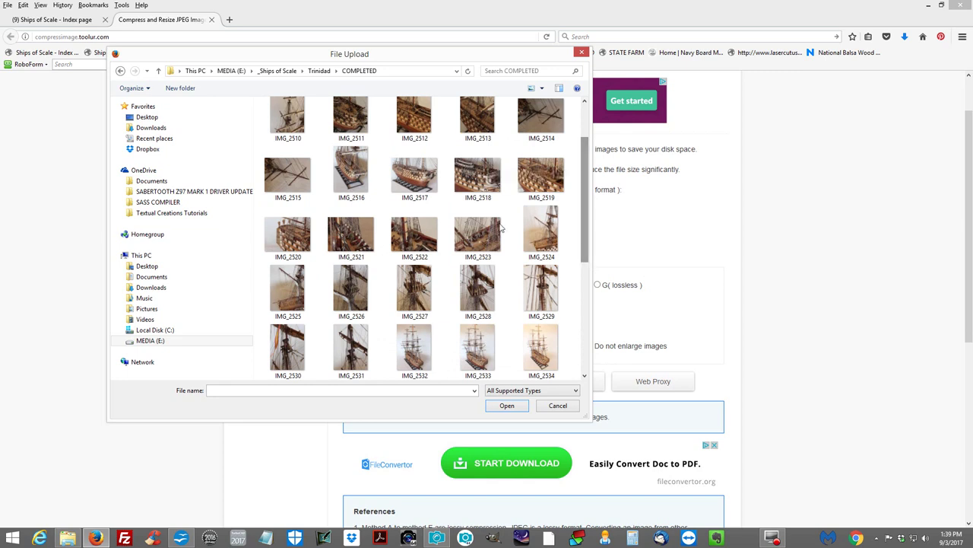
scroll(429, 281, down, 4)
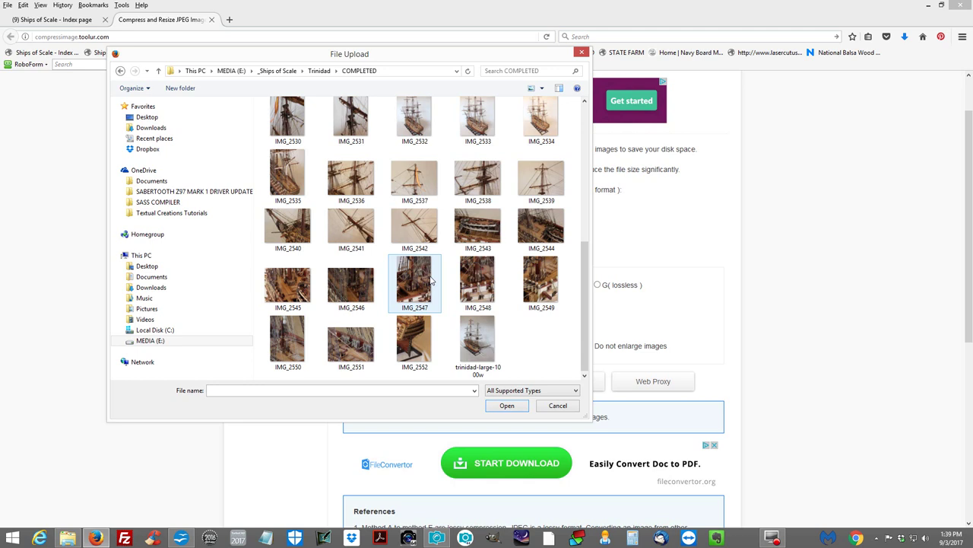
click(346, 354)
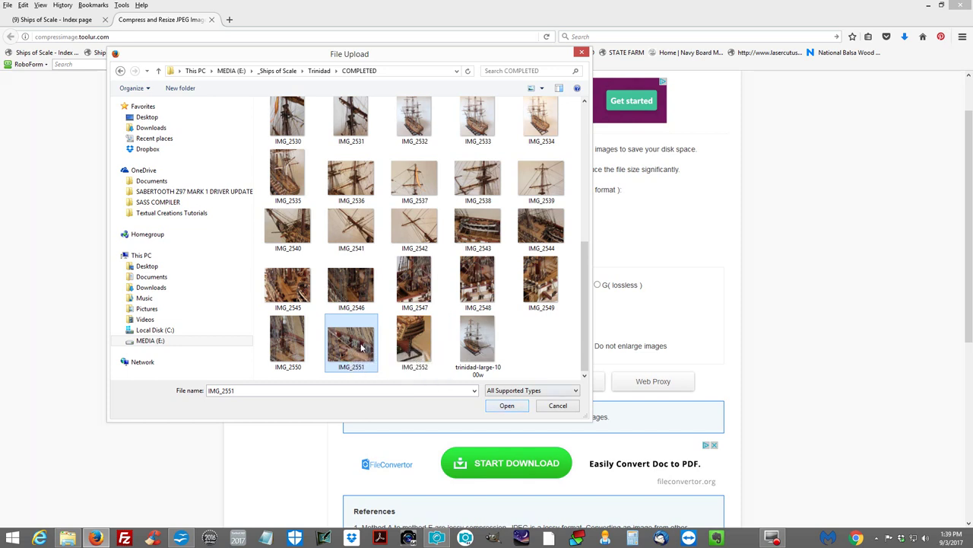
right_click(360, 348)
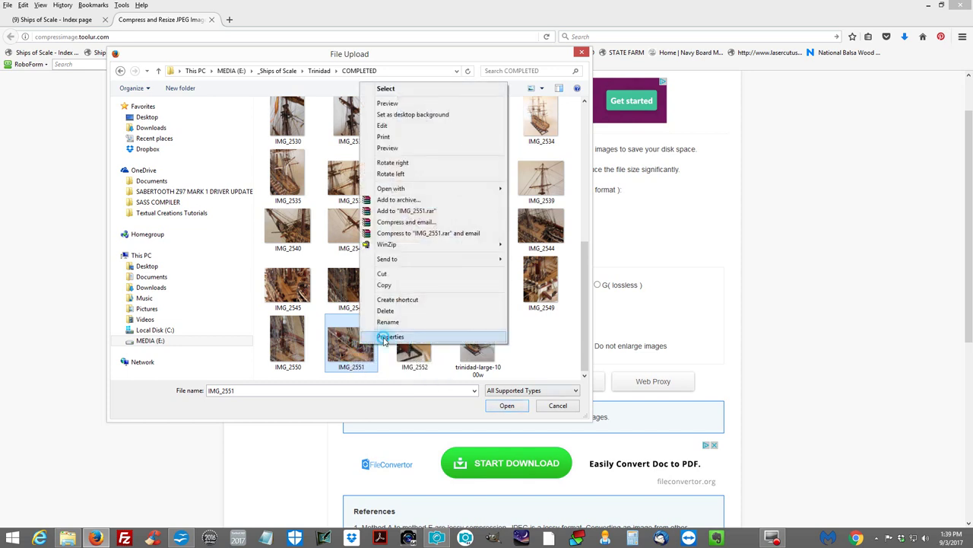
click(391, 275)
drag(417, 275, 520, 228)
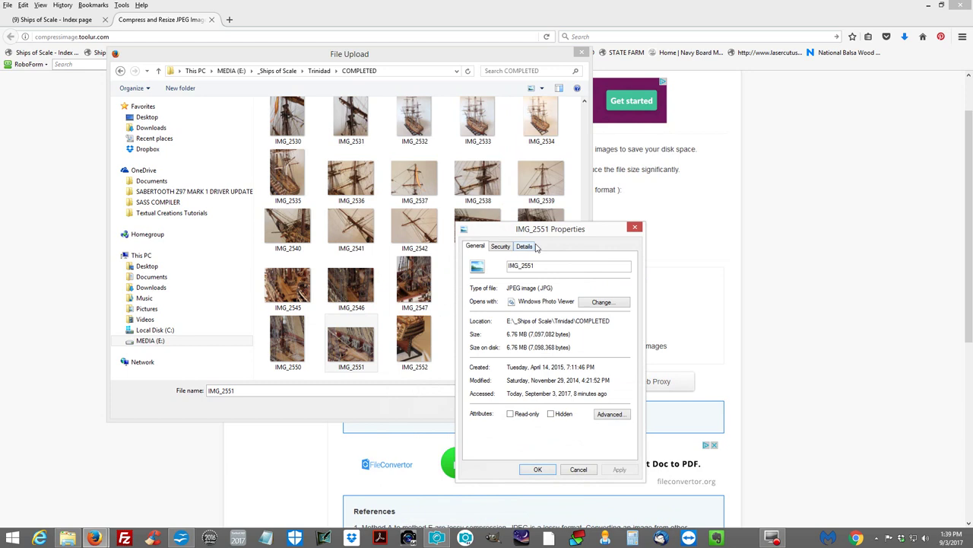
click(525, 246)
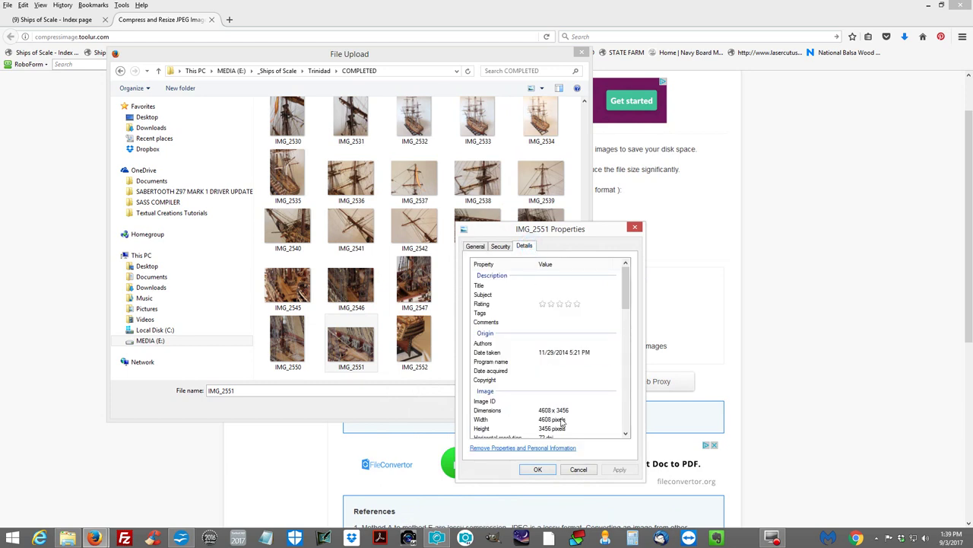
drag(626, 293, 623, 419)
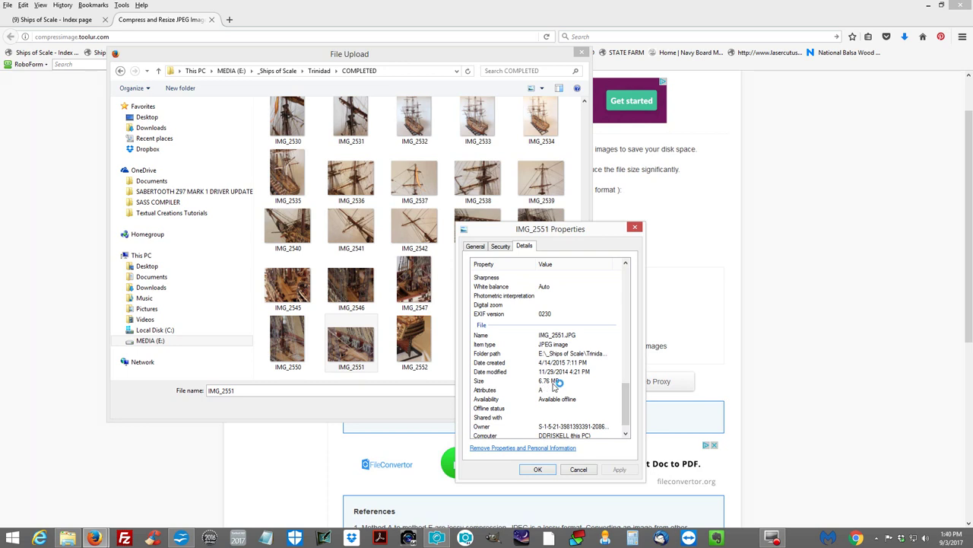
click(586, 469)
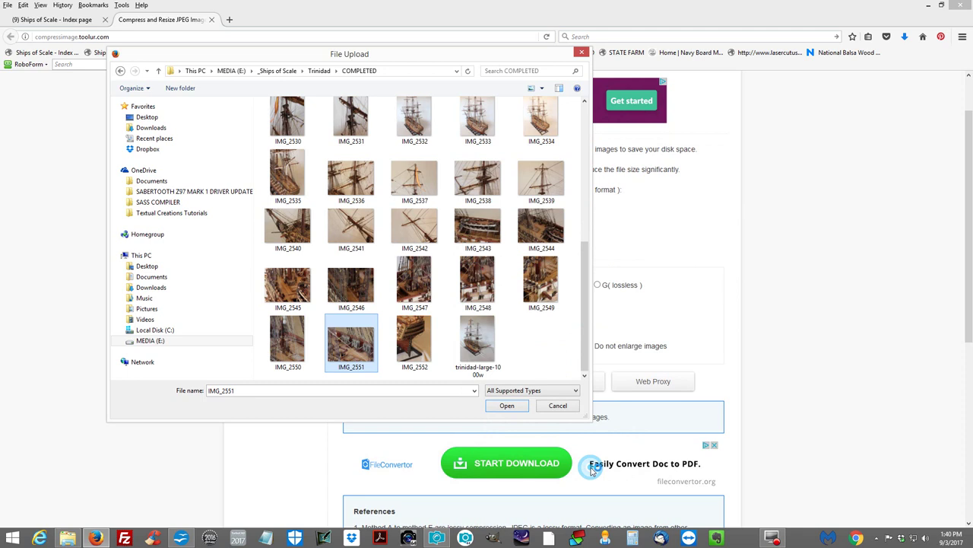
Upload IMG_2551 to the compressor and set the optional resize dimensions to 800 px wide by 600 px high
click(506, 405)
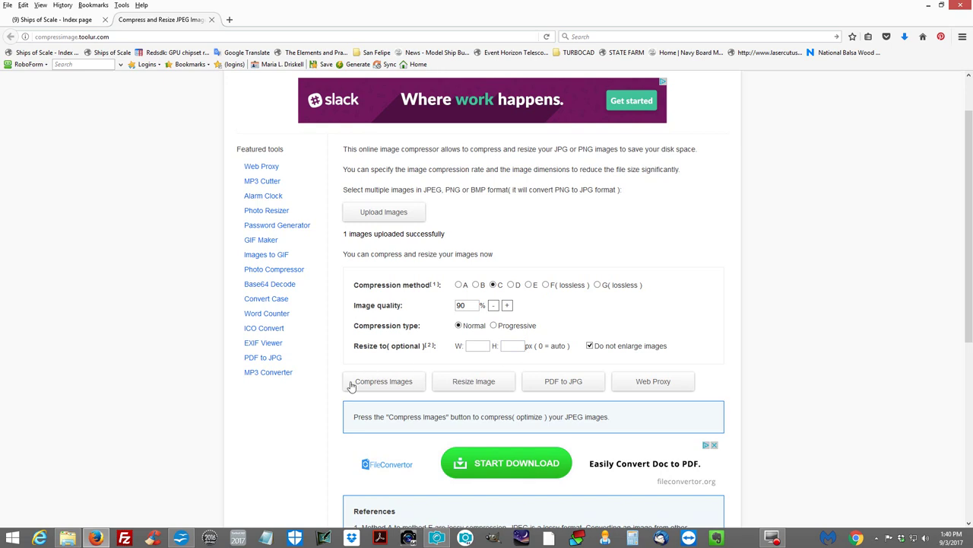
mouse_move(183, 541)
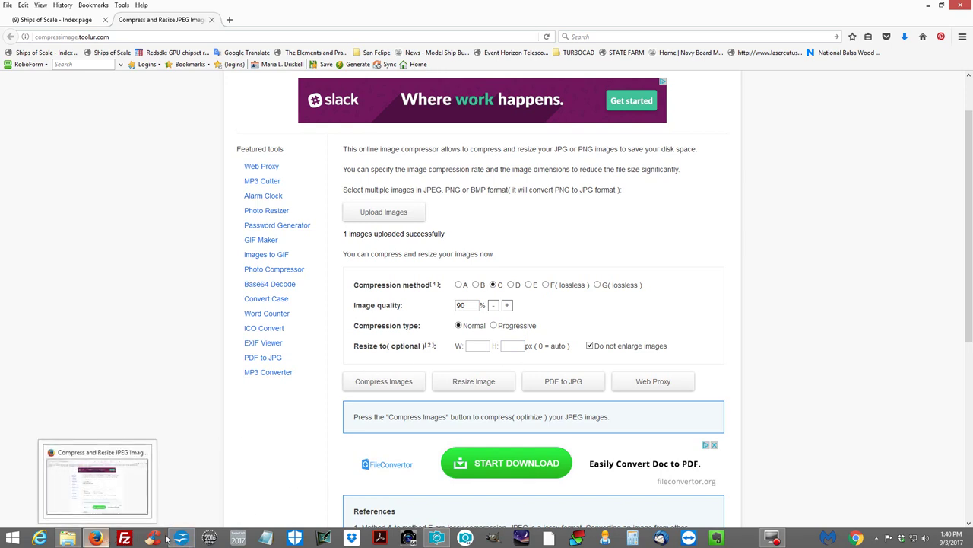
mouse_move(445, 542)
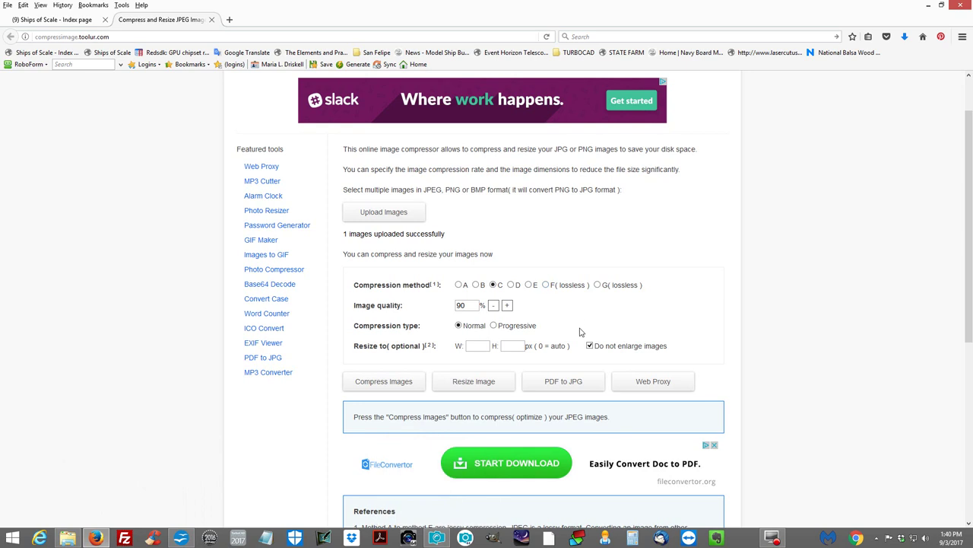
click(471, 346)
text(800)
click(517, 344)
text(600)
scroll(791, 342, down, 1)
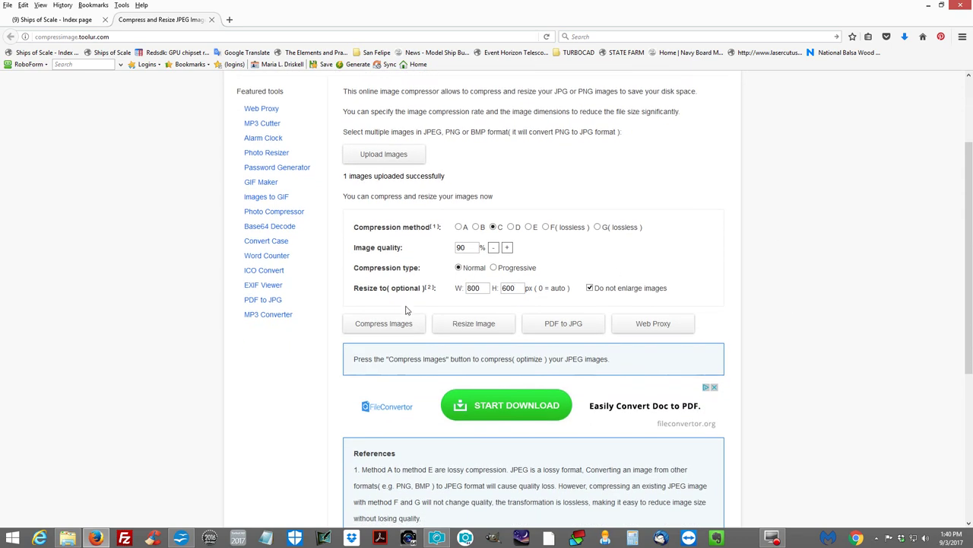
Compress the uploaded photo and highlight the original and compressed file sizes in the result message
click(391, 330)
click(384, 325)
click(388, 325)
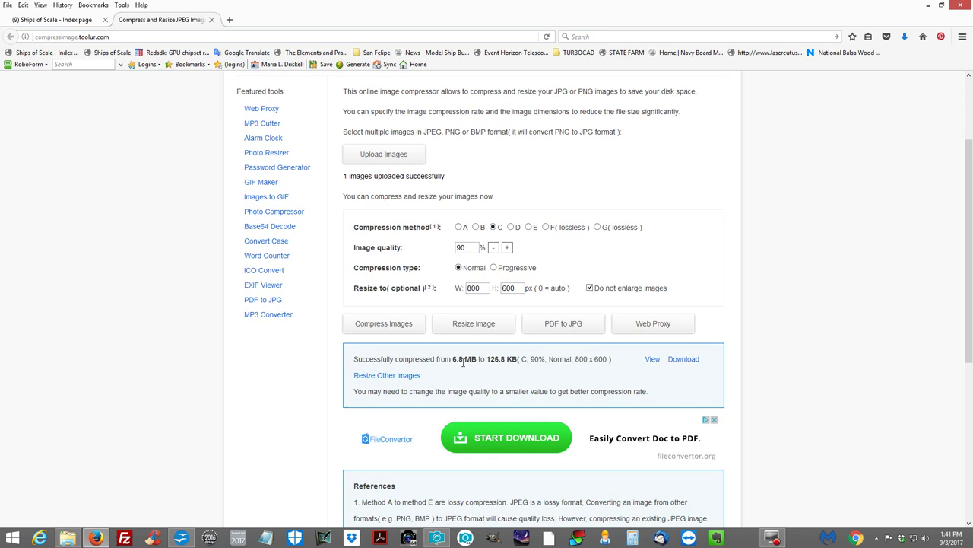
drag(453, 358, 520, 361)
click(494, 377)
Download the compressed img_2551.jpg, choosing to save the file instead of opening it in Windows Photo Viewer
scroll(504, 369, down, 2)
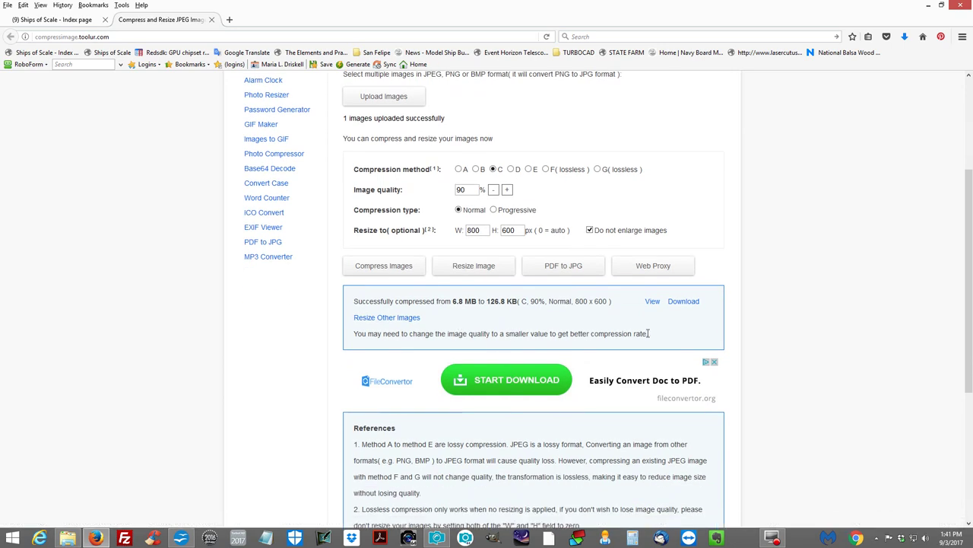
click(688, 303)
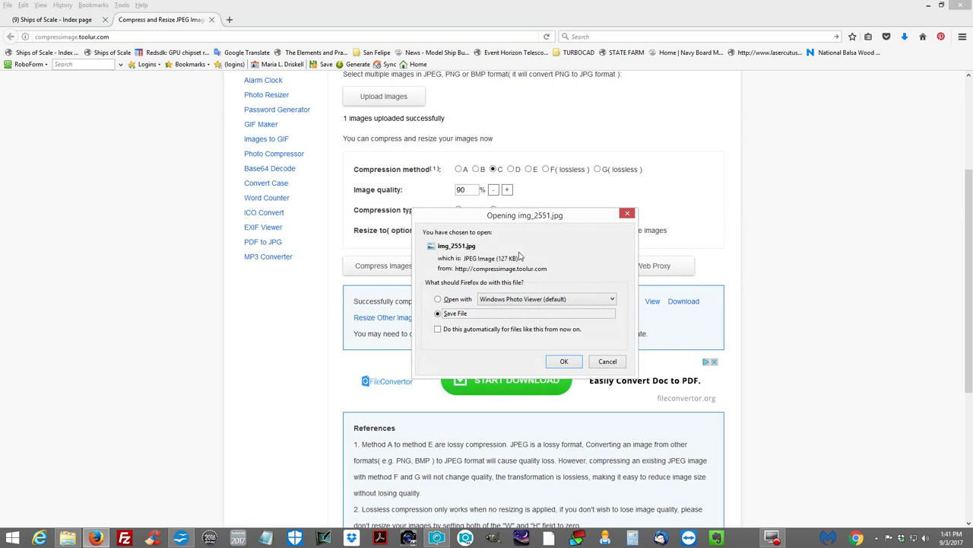
click(449, 315)
click(460, 301)
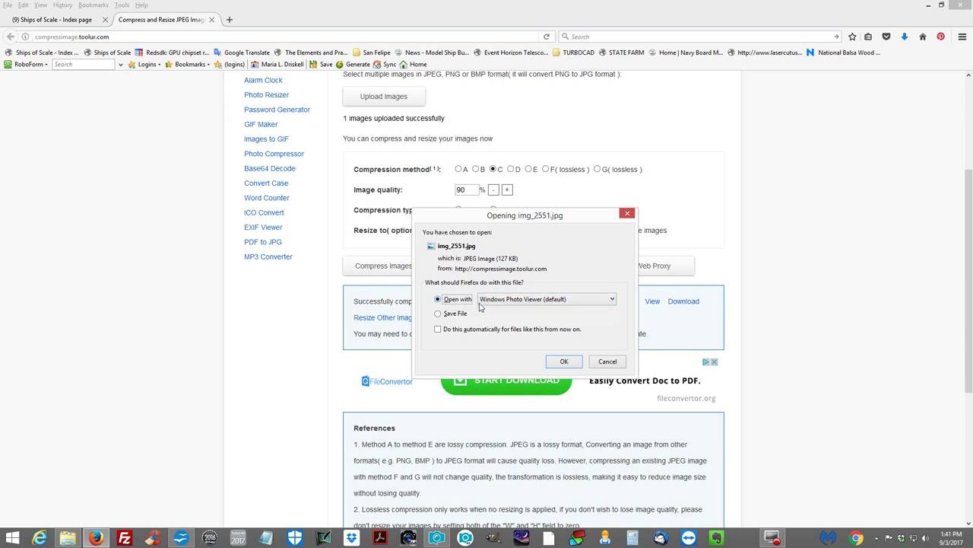
click(456, 315)
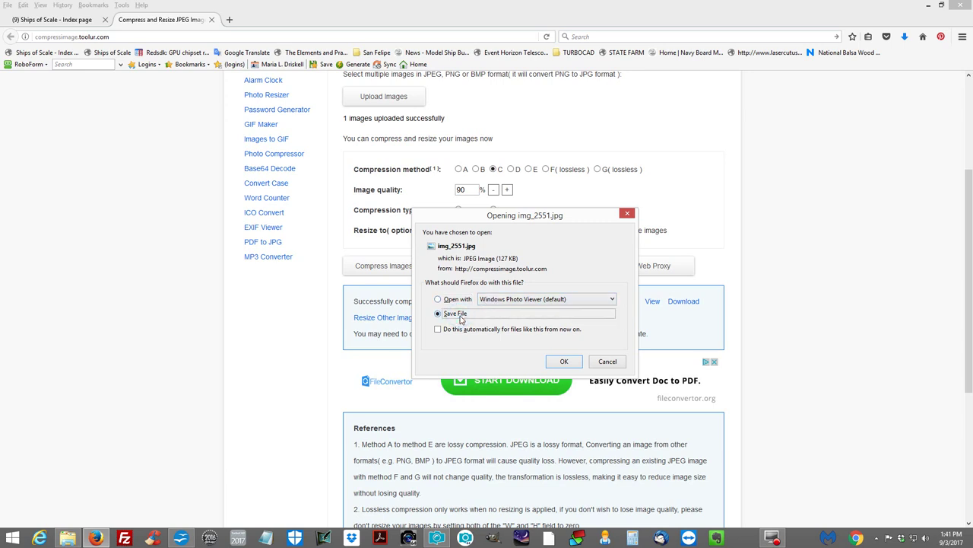
click(564, 362)
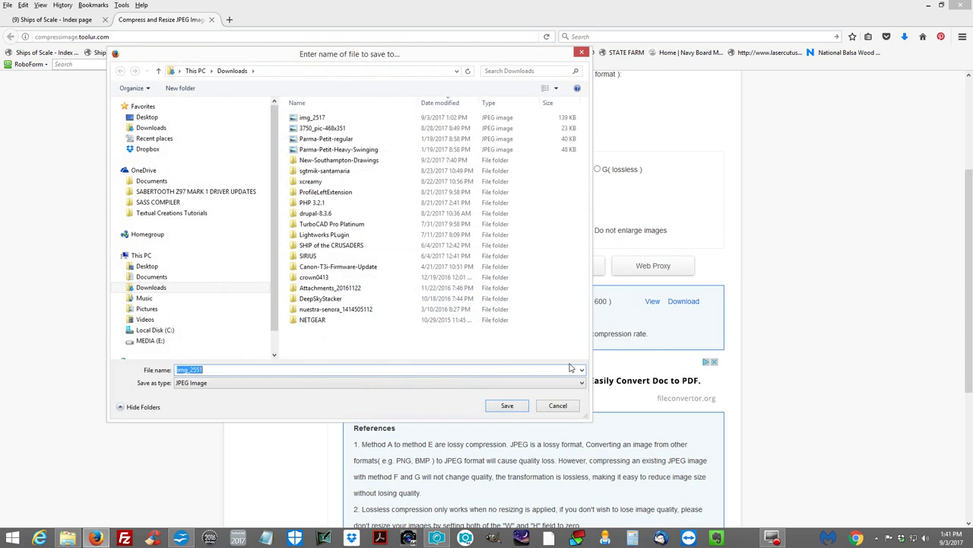
Save the download to the Desktop under the file name img_2551-resize
click(152, 118)
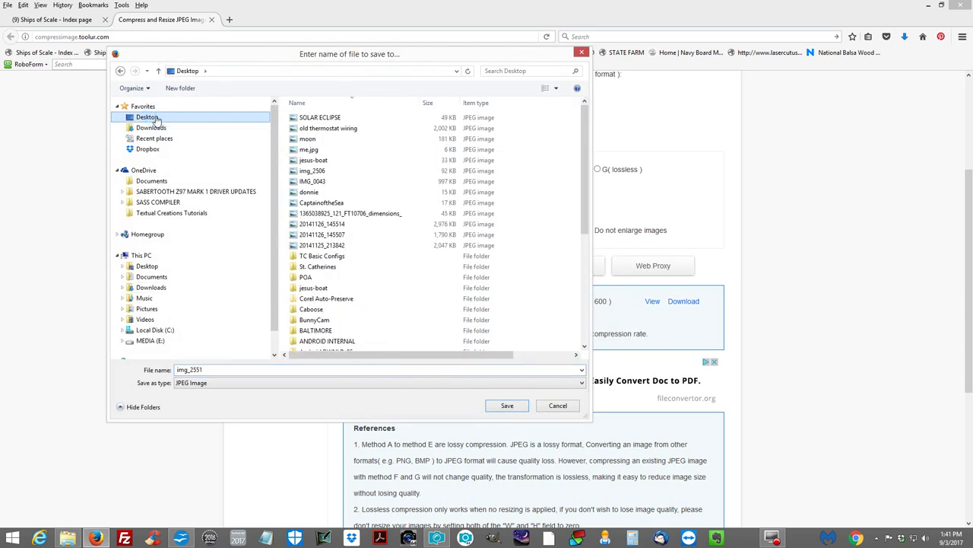
click(217, 369)
click(217, 369)
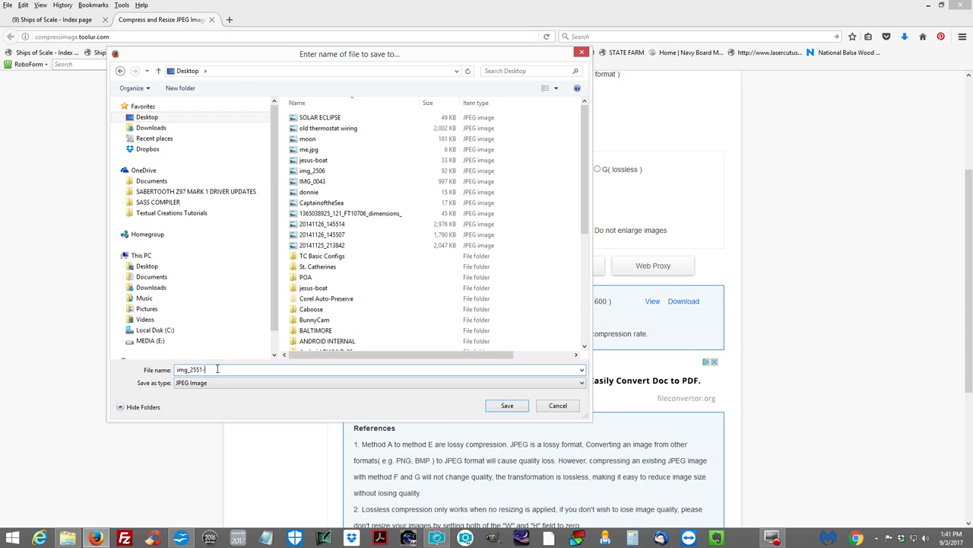
text(-resize)
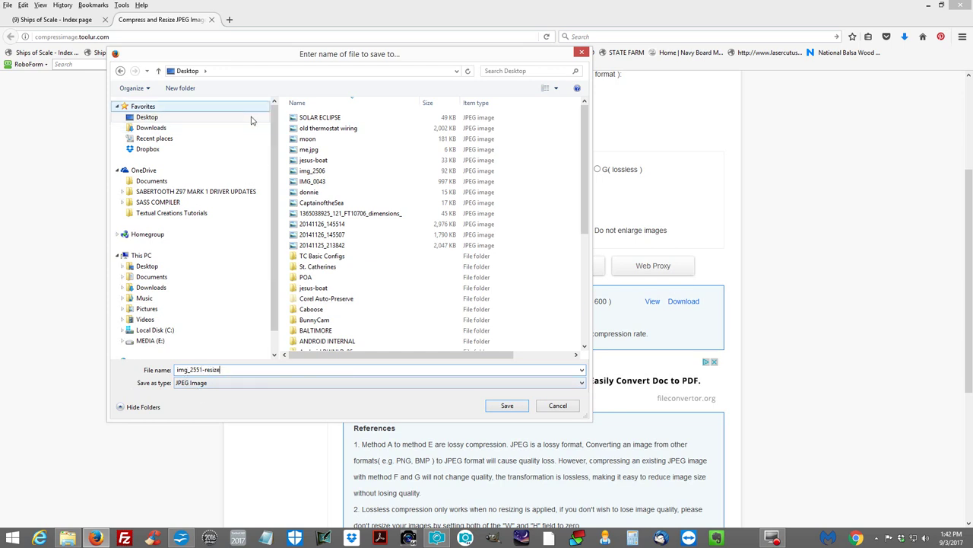
click(508, 405)
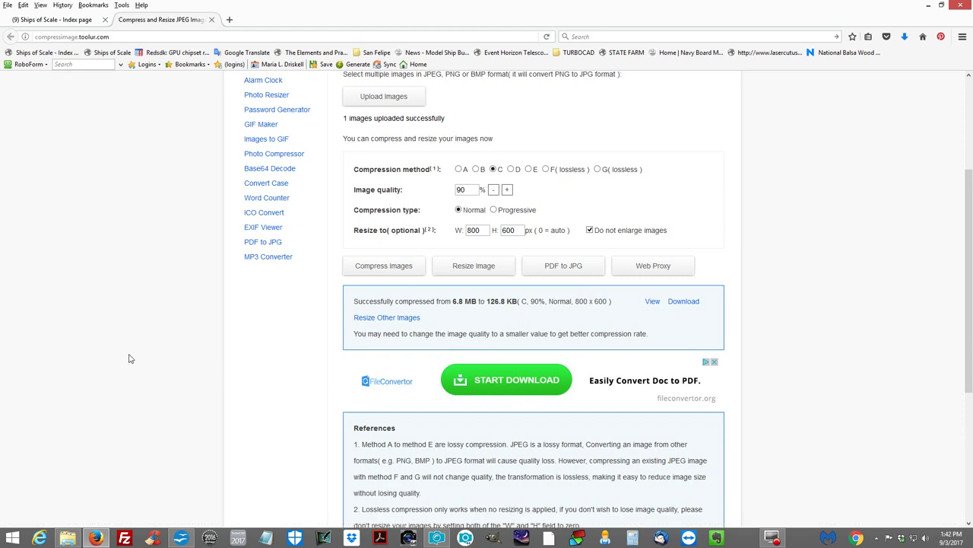
Switch to PaintShop Pro and close the original IMG_2551 image
click(443, 540)
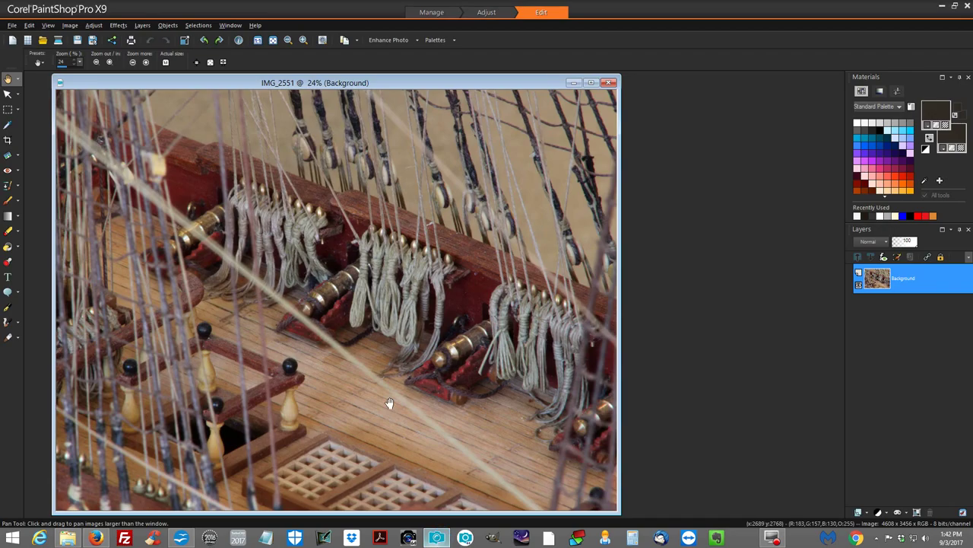
click(609, 84)
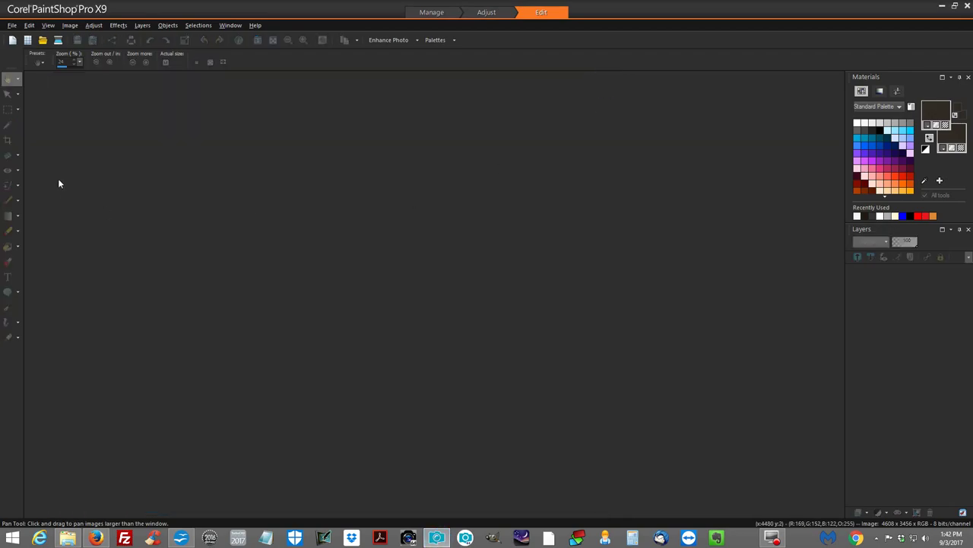
Open the img_2551-resize image from the Desktop
click(12, 26)
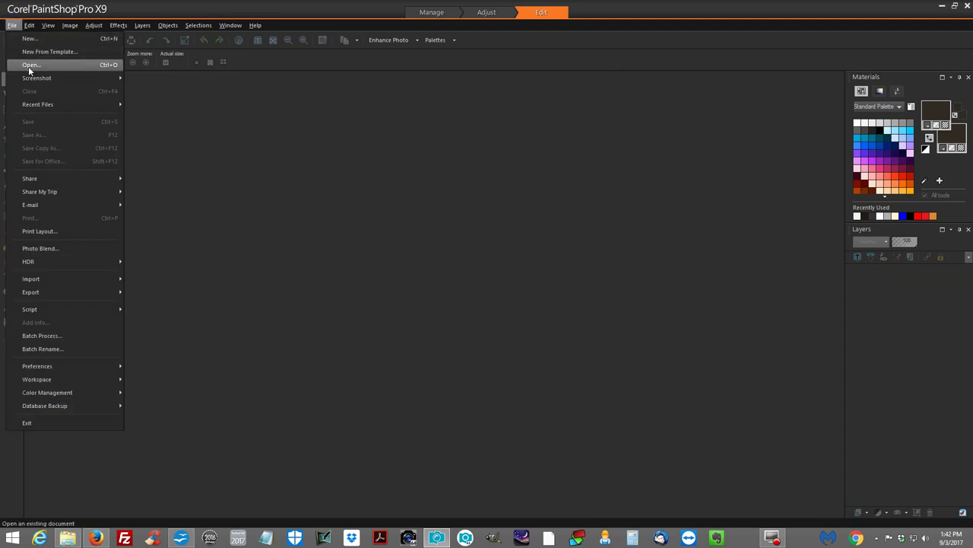
click(29, 67)
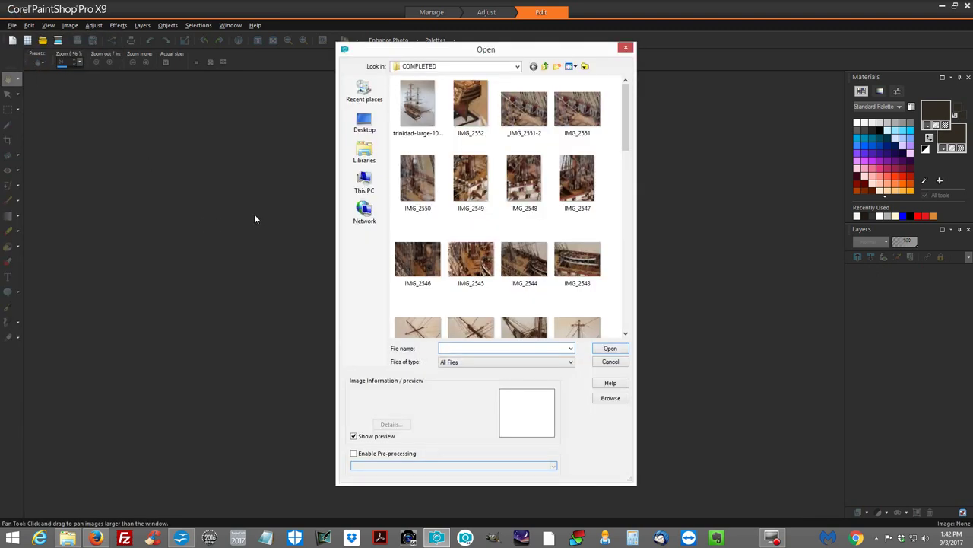
click(364, 122)
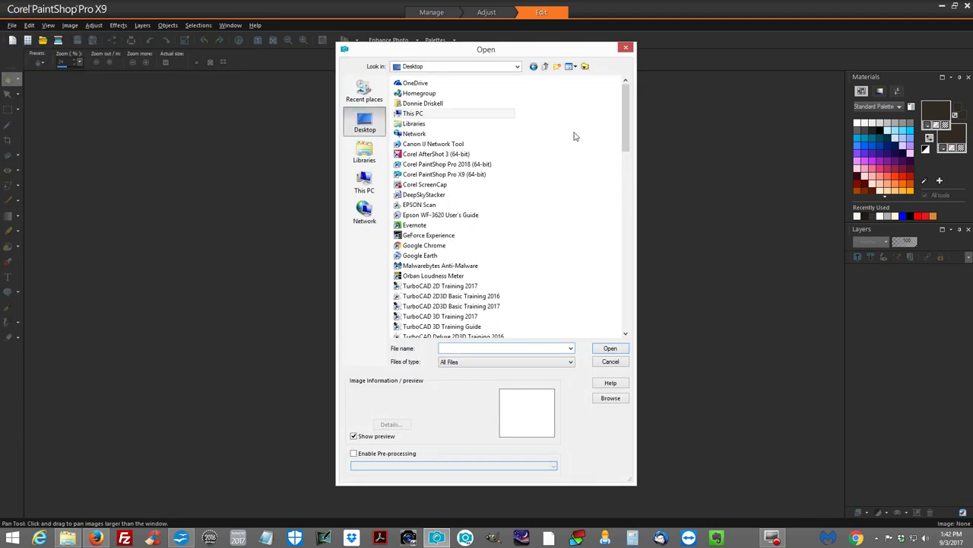
drag(622, 125, 626, 255)
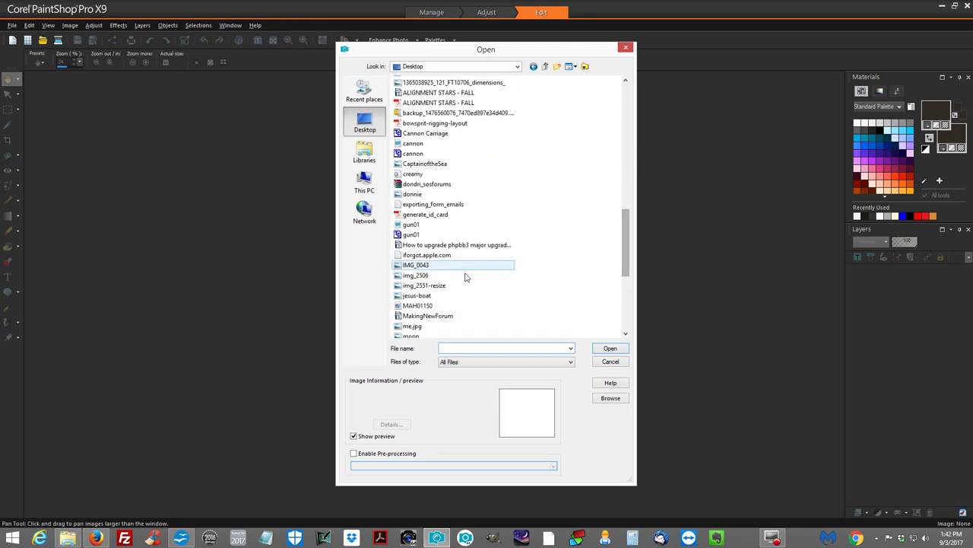
click(429, 287)
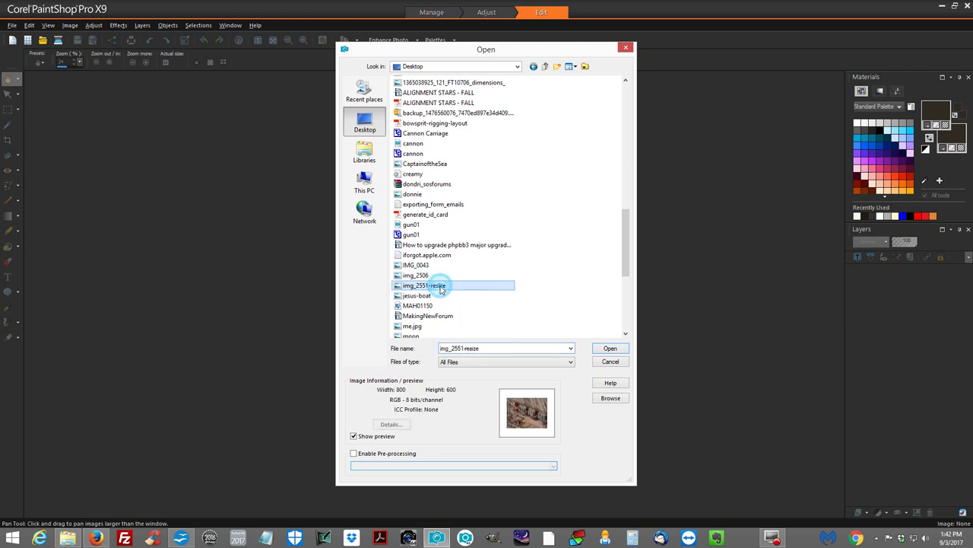
click(610, 349)
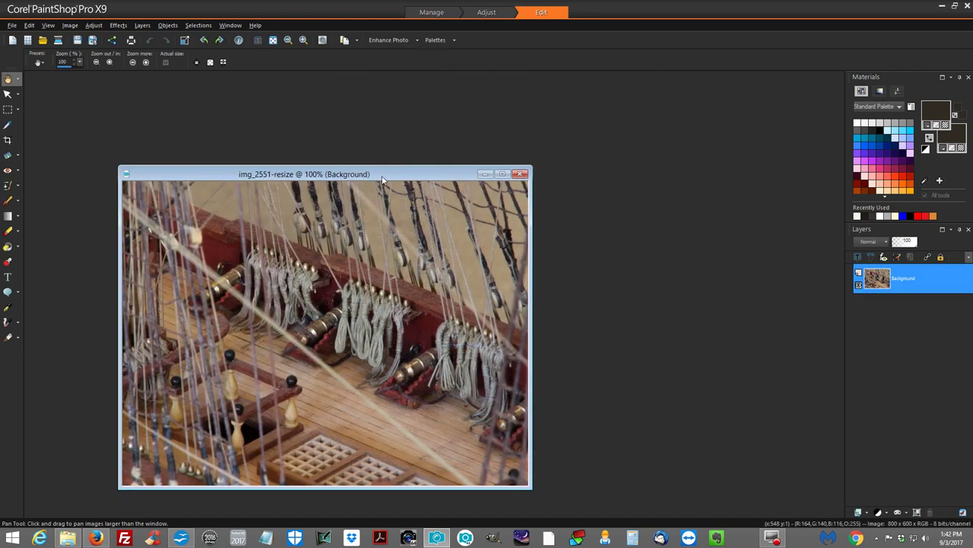
Check the dimensions and disk size of img_2551-resize in its image information, and close the image
drag(409, 185, 316, 105)
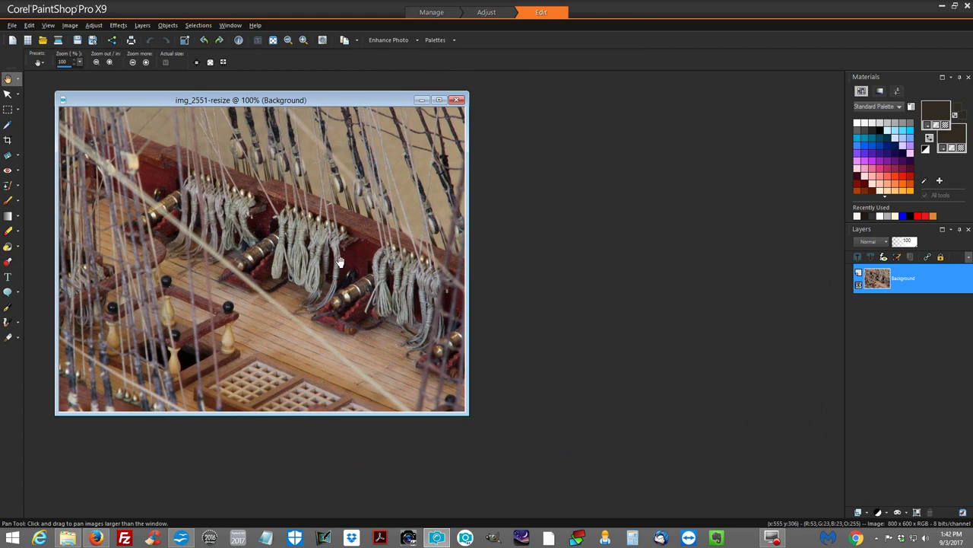
click(69, 25)
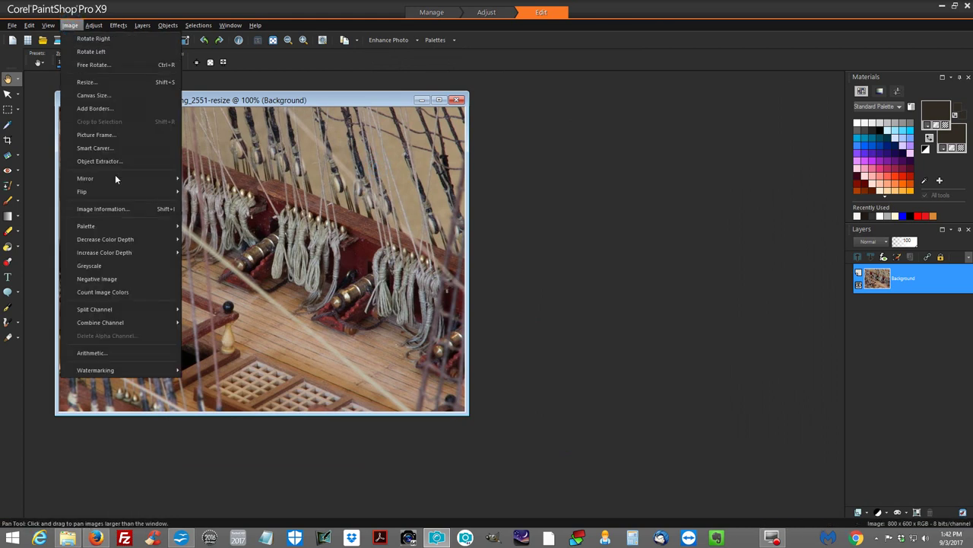
click(125, 209)
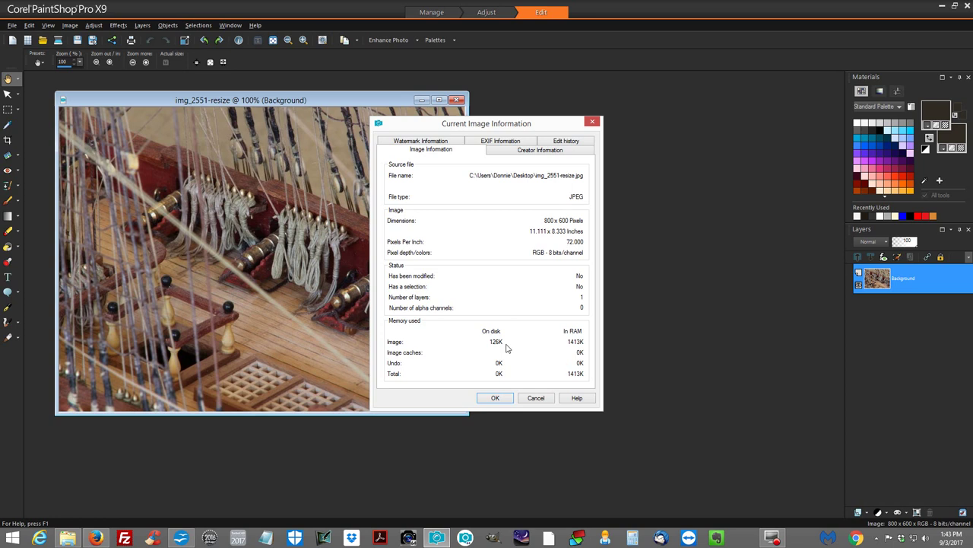
click(536, 398)
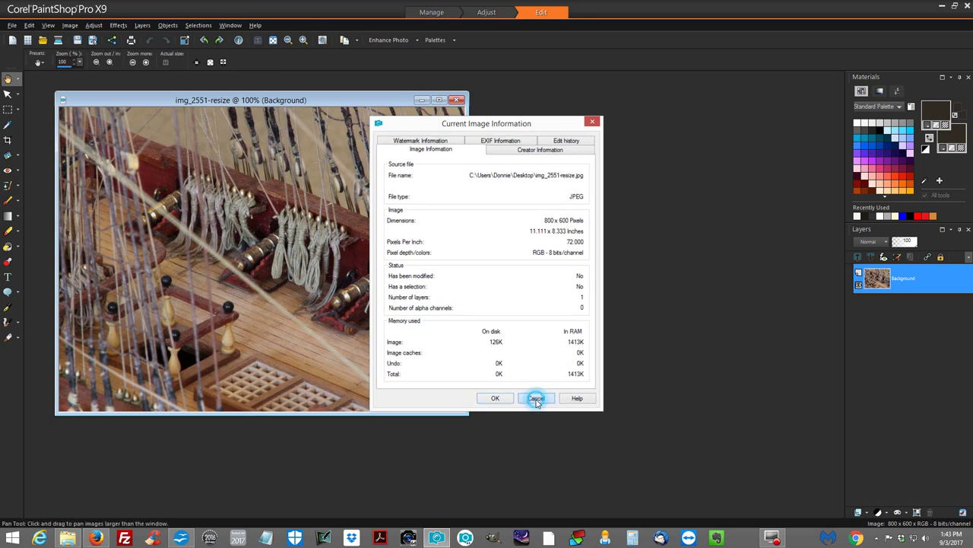
click(457, 99)
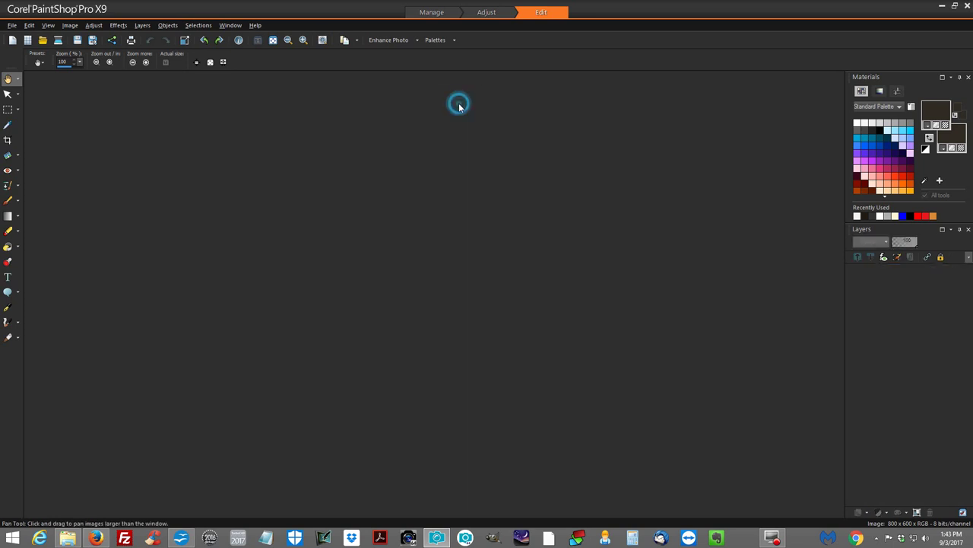
Browse the Desktop for an image to open and select img_2551-resize in the file list
click(11, 26)
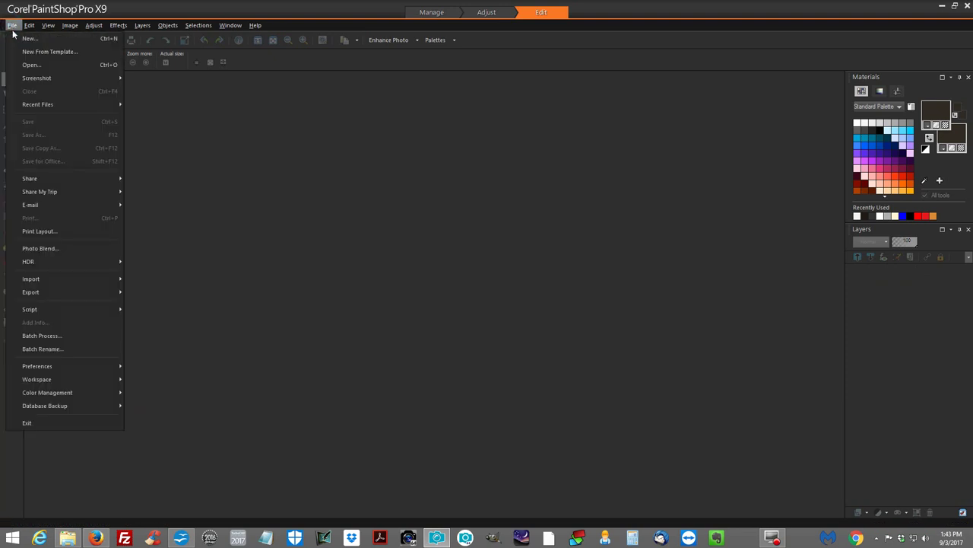
click(45, 65)
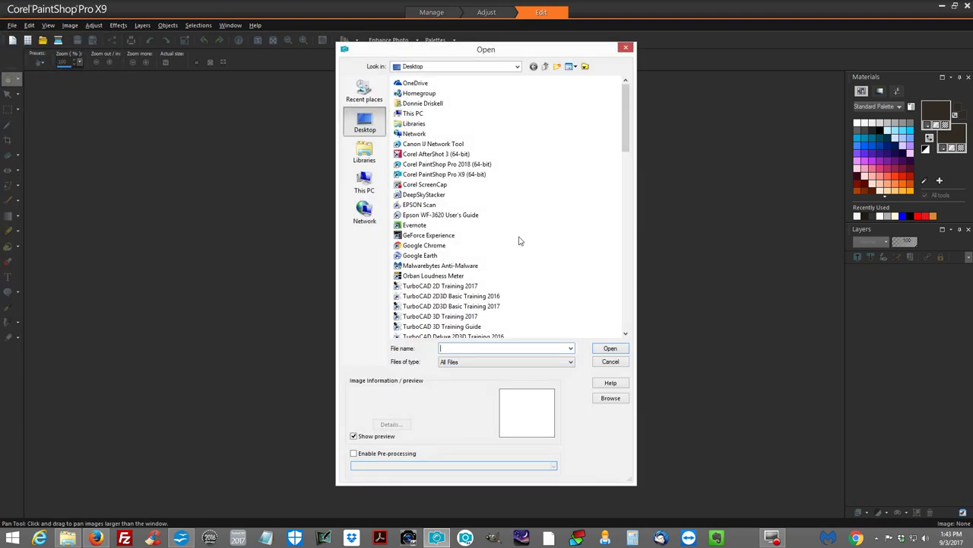
scroll(519, 242, down, 15)
scroll(519, 244, down, 5)
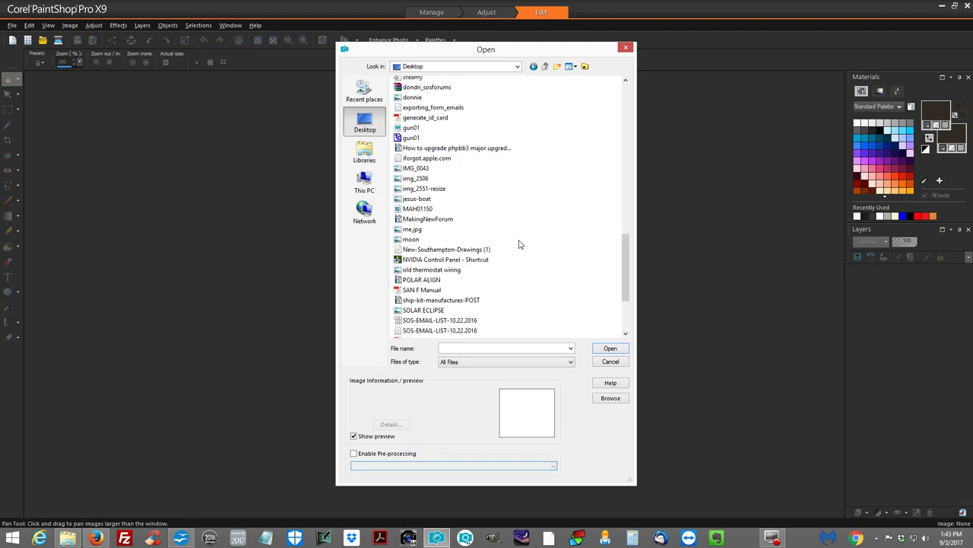
scroll(519, 244, down, 3)
scroll(519, 244, up, 6)
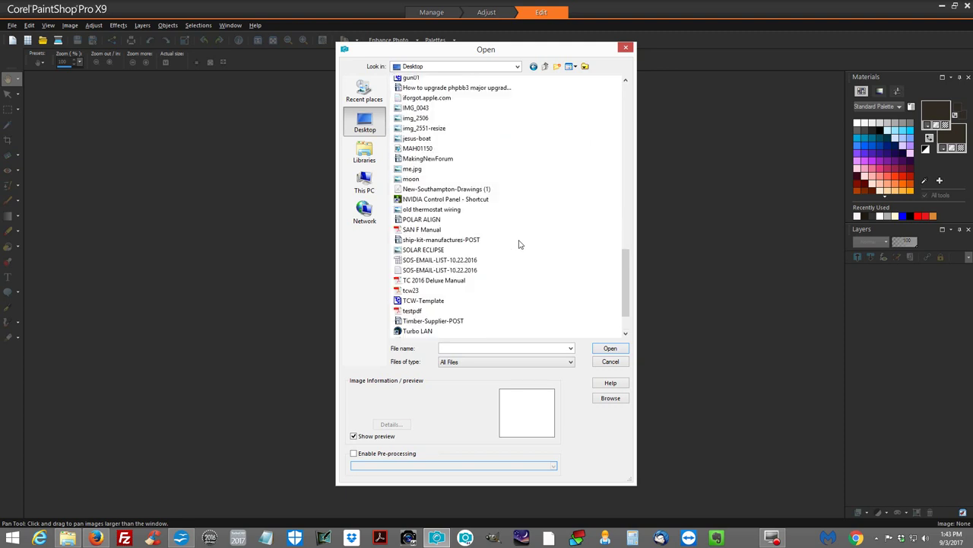
scroll(520, 245, up, 2)
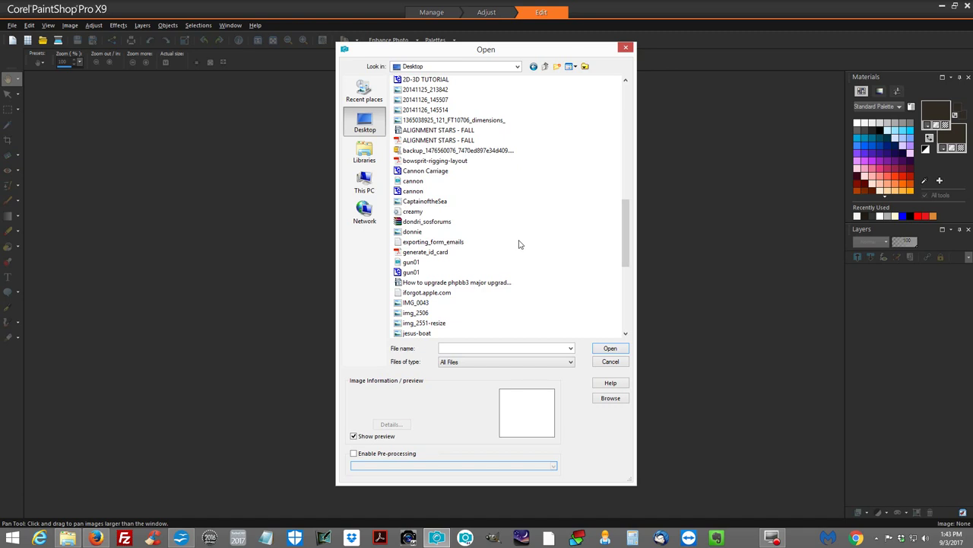
scroll(520, 244, up, 4)
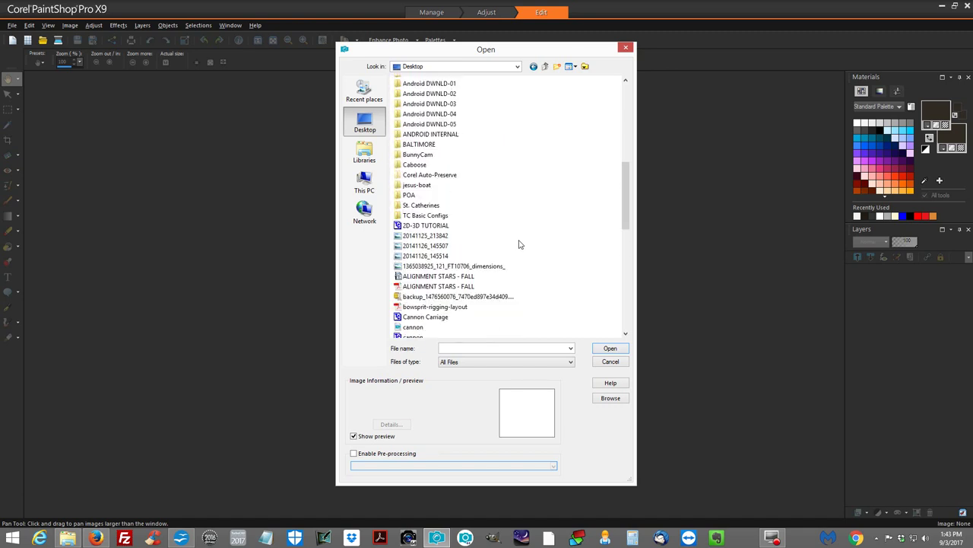
scroll(520, 244, down, 3)
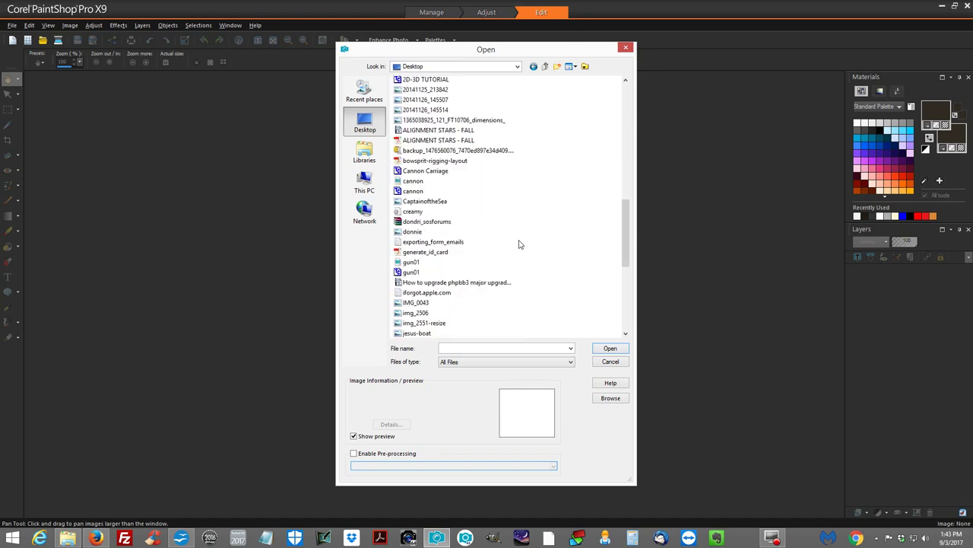
click(462, 322)
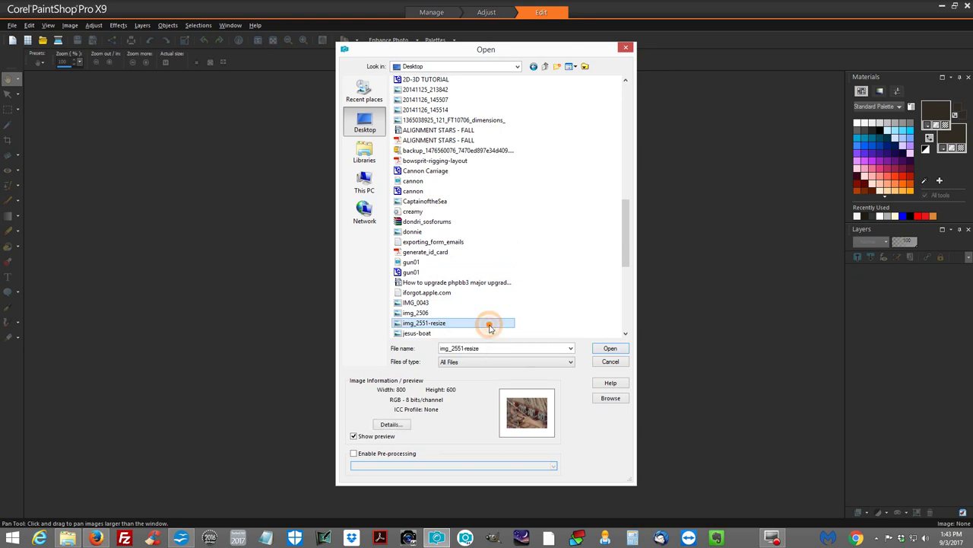
Examine the detailed file properties of img_2551-resize down to its file size, and close the dialogs without opening the image
right_click(489, 323)
click(521, 317)
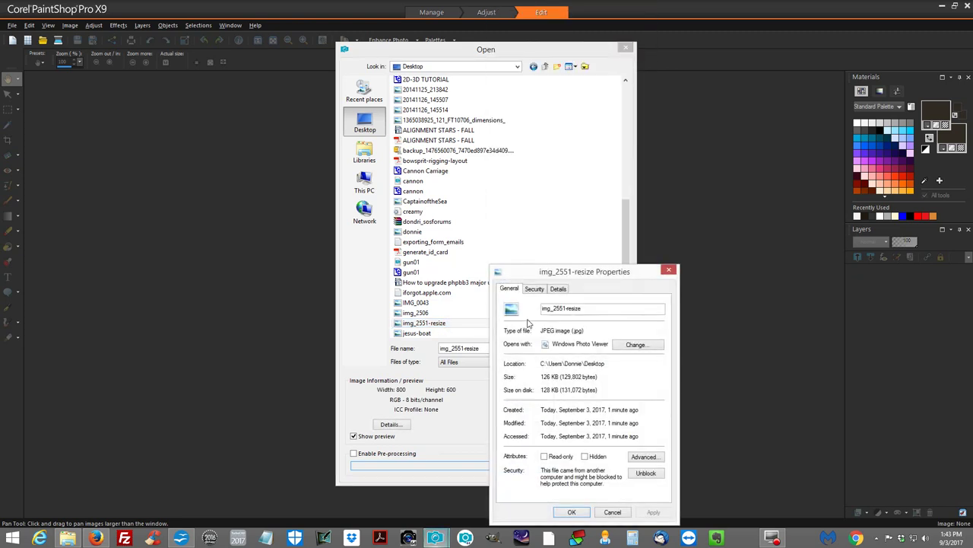
click(685, 151)
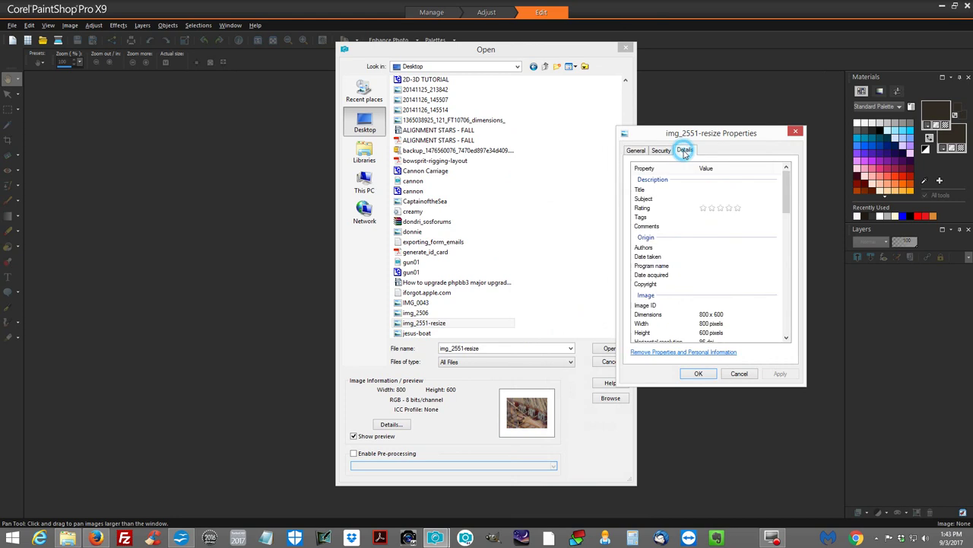
drag(786, 194, 779, 321)
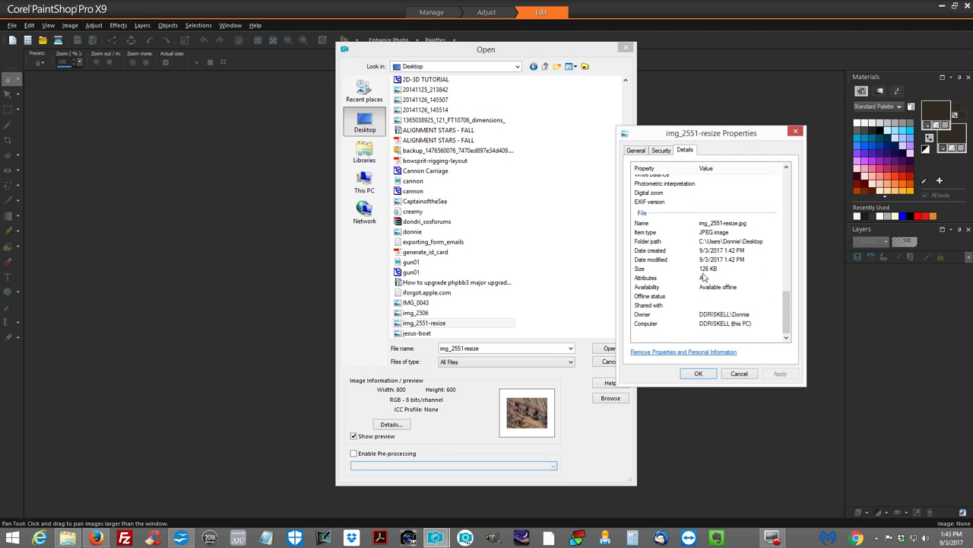
click(739, 375)
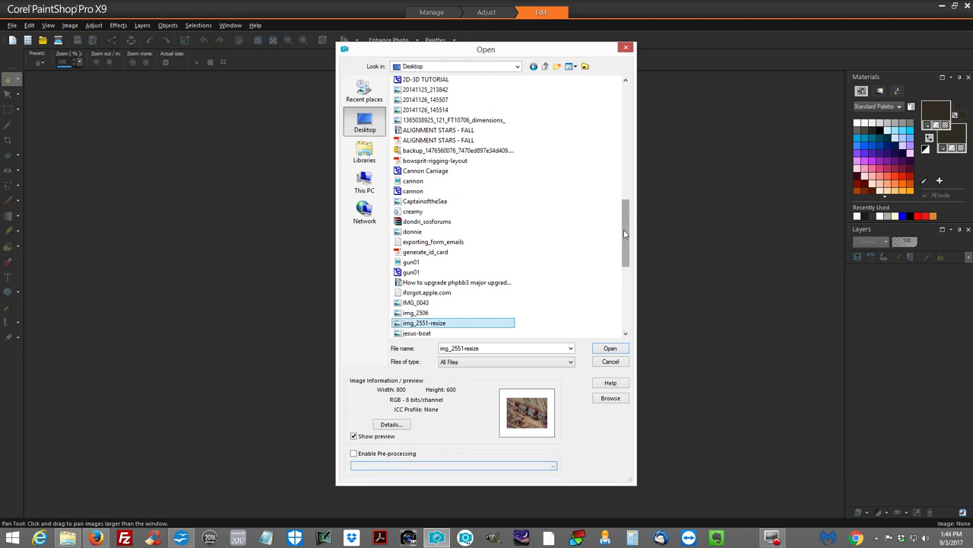
drag(624, 230, 627, 85)
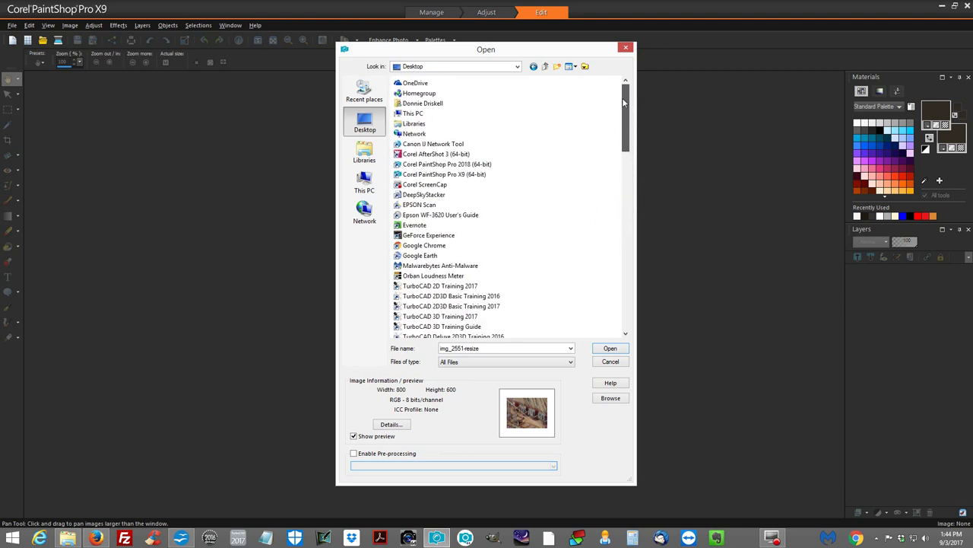
click(626, 49)
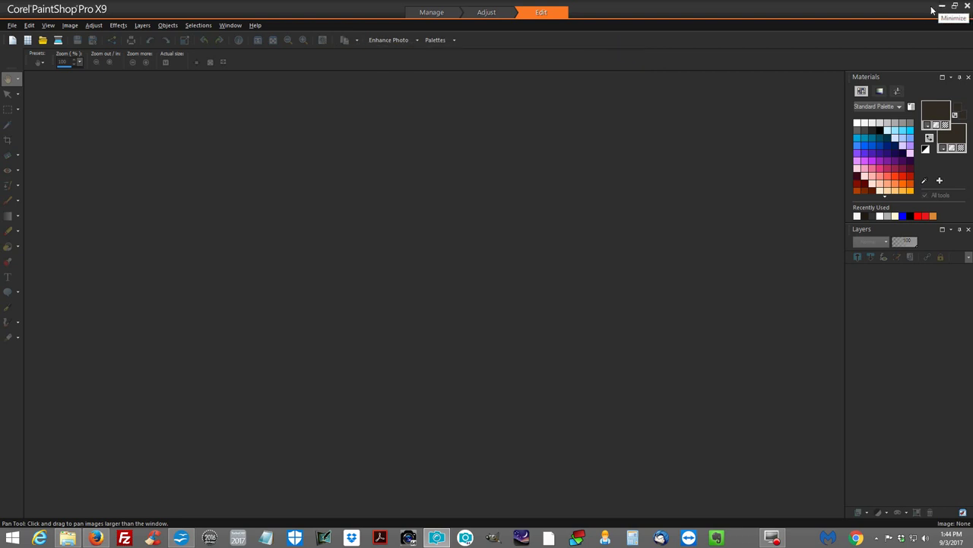
Switch to Firefox, bring up the Ships of Scale forum index and dismiss its error message
click(96, 538)
scroll(97, 193, up, 3)
scroll(97, 193, up, 2)
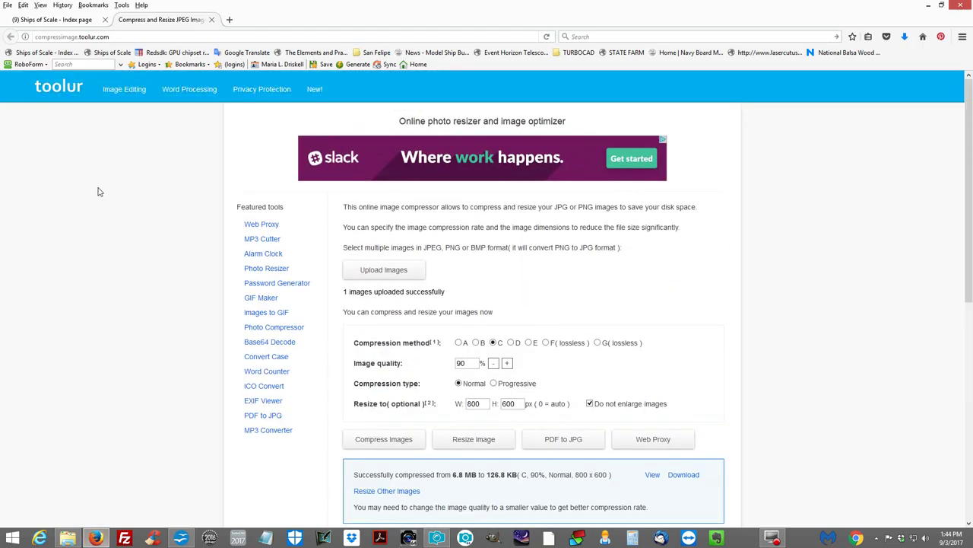
click(73, 19)
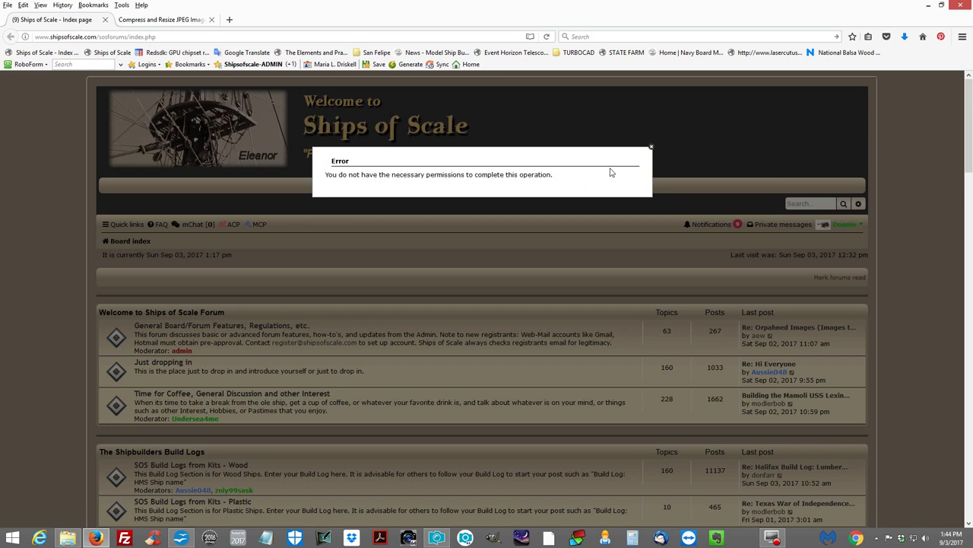
click(650, 148)
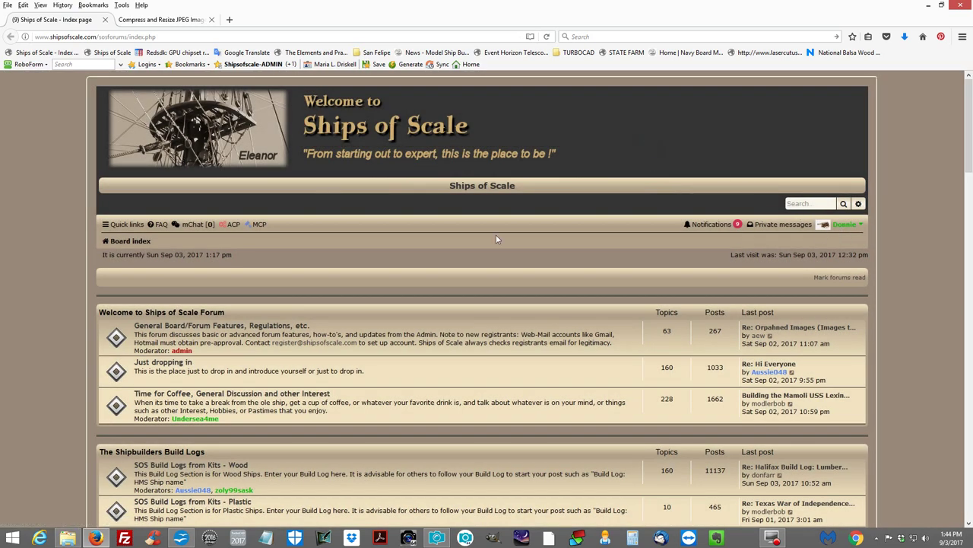
Open the "Test your post here" forum from the board index
scroll(363, 255, down, 12)
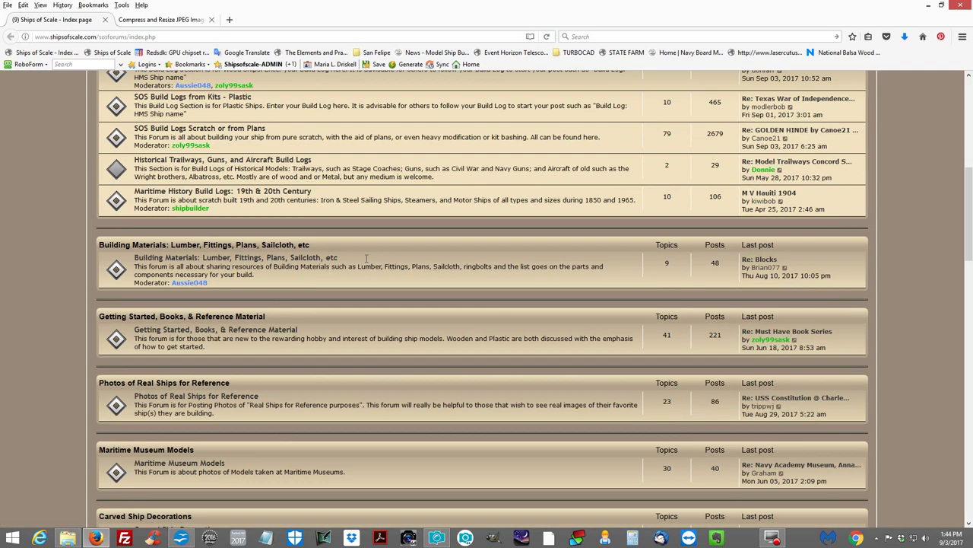
scroll(366, 258, down, 5)
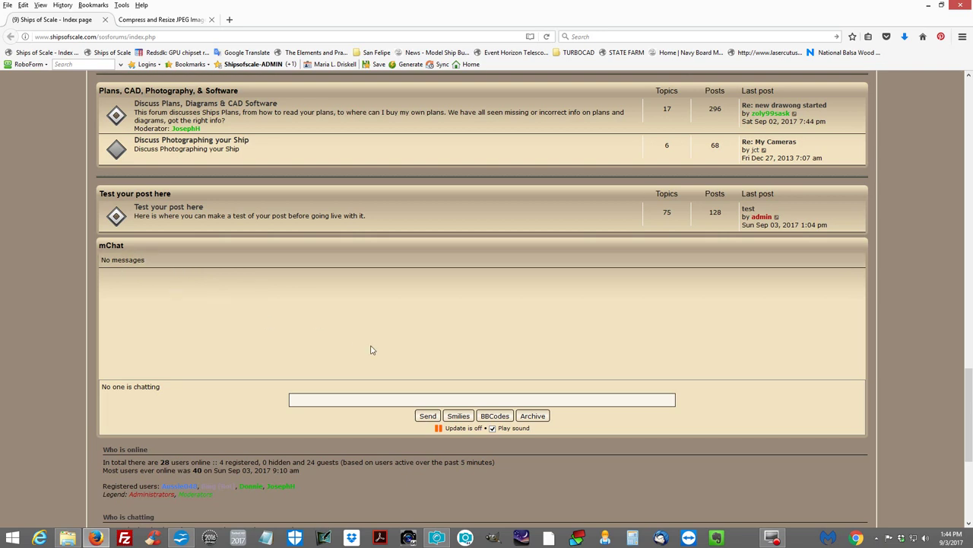
scroll(347, 321, up, 1)
scroll(347, 320, up, 1)
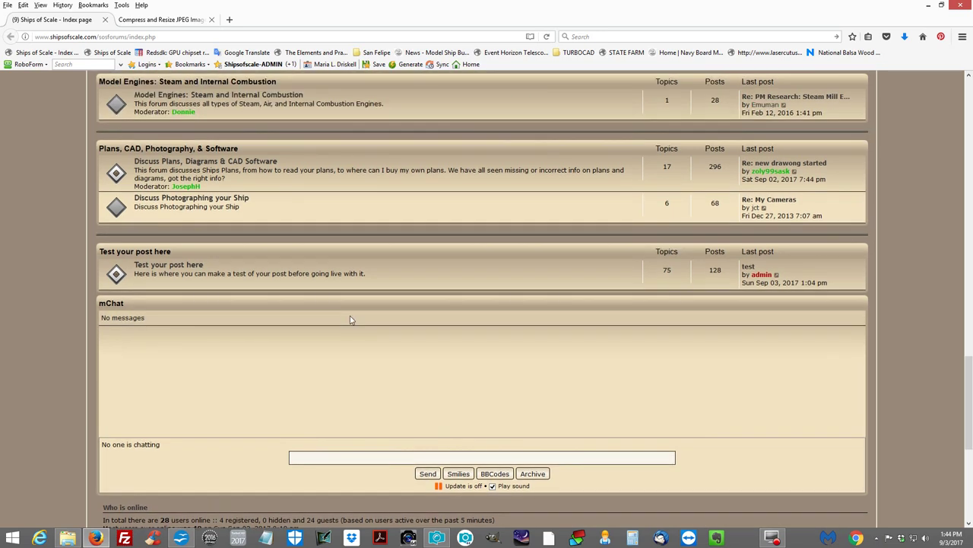
click(179, 272)
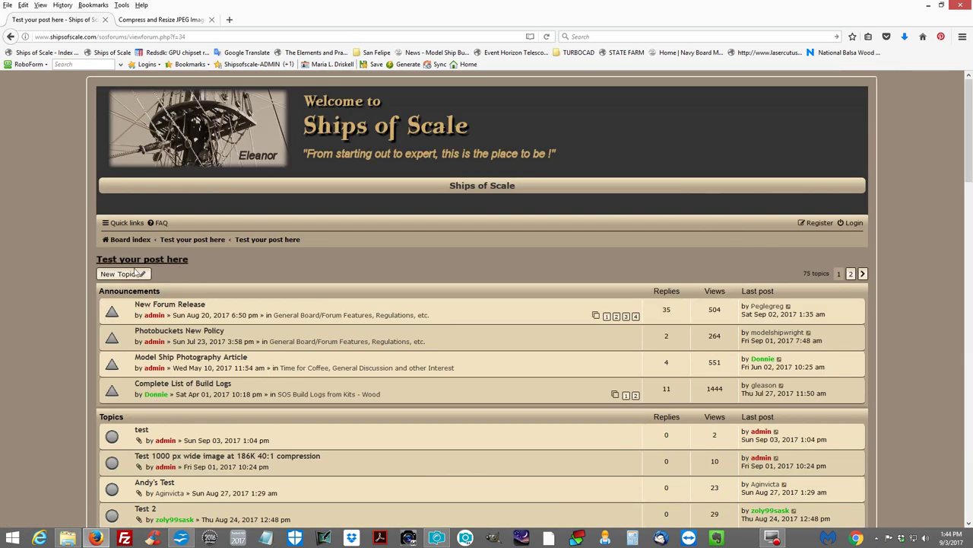
Start a new topic in the forum and log in with the saved username and account password
click(121, 274)
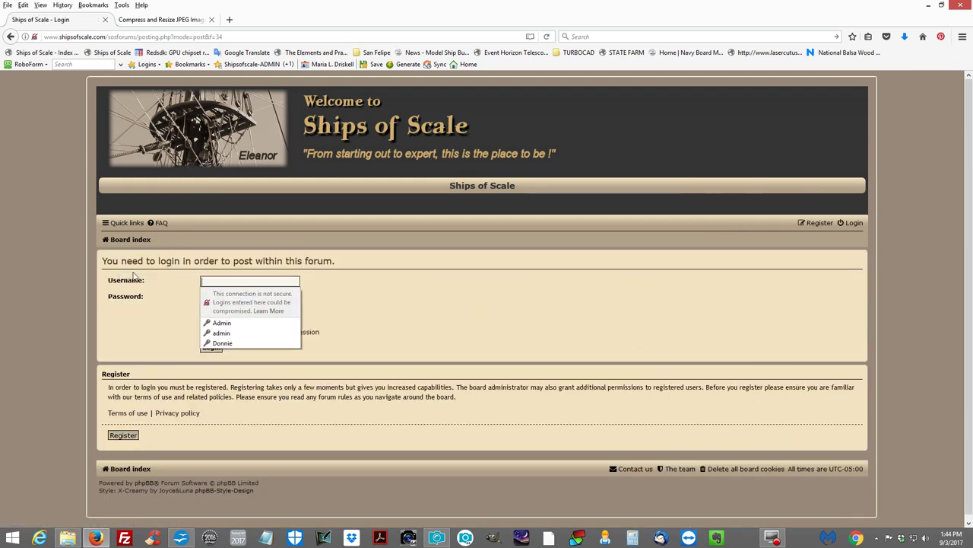
click(219, 343)
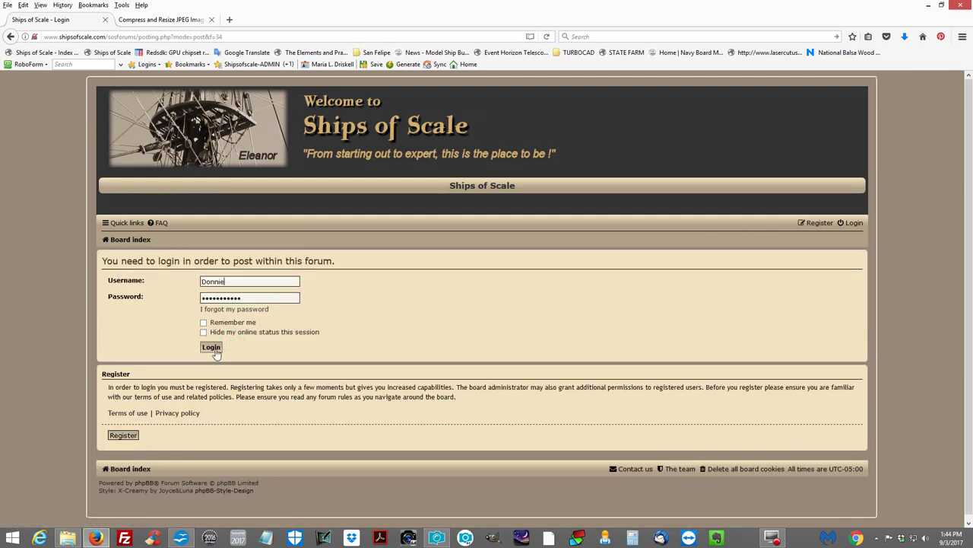
click(213, 347)
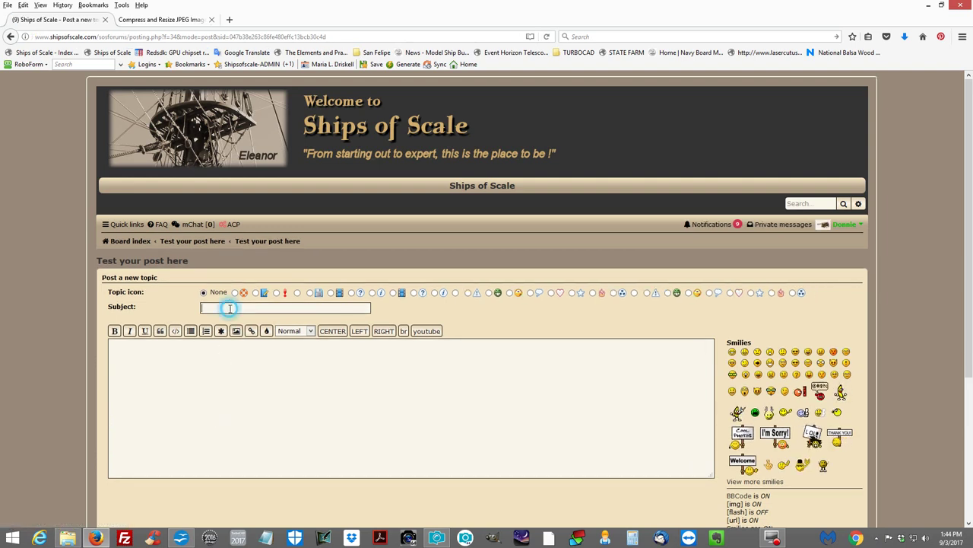
Enter "Test resize" as the subject of the new topic
text(Te)
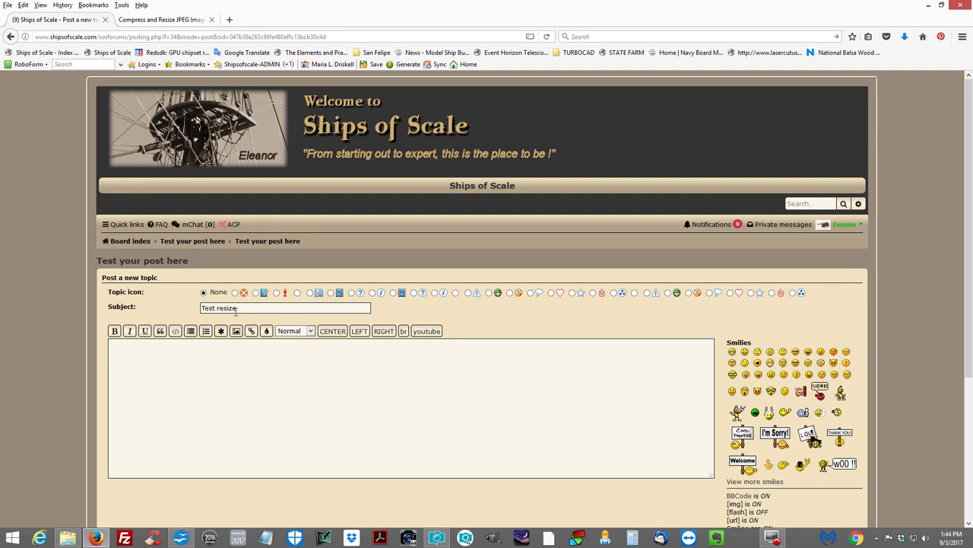
text(st resize)
click(226, 358)
Copy the subject text into the message body and extend it to read "Test resize for upload compressimage.toolur.com"
drag(251, 308, 165, 312)
key(ctrl+c)
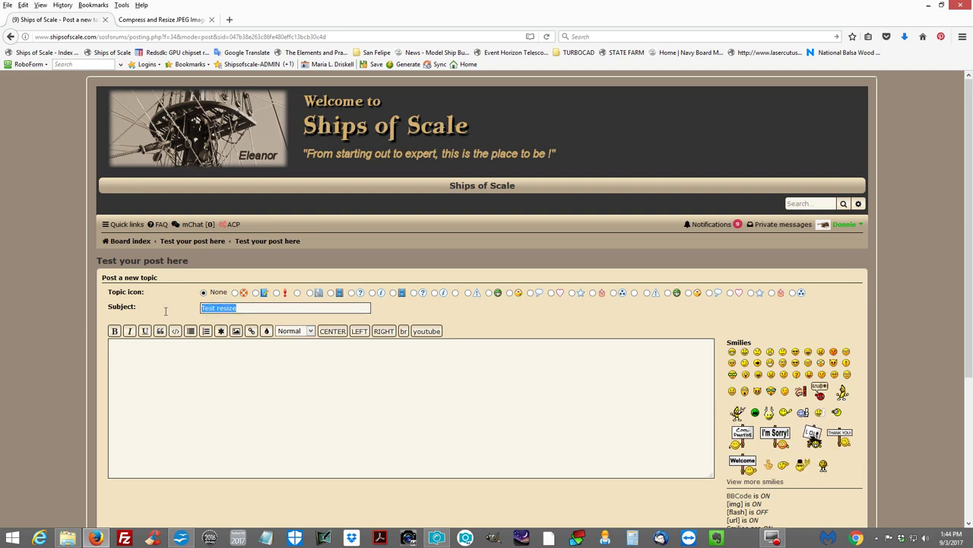
click(193, 385)
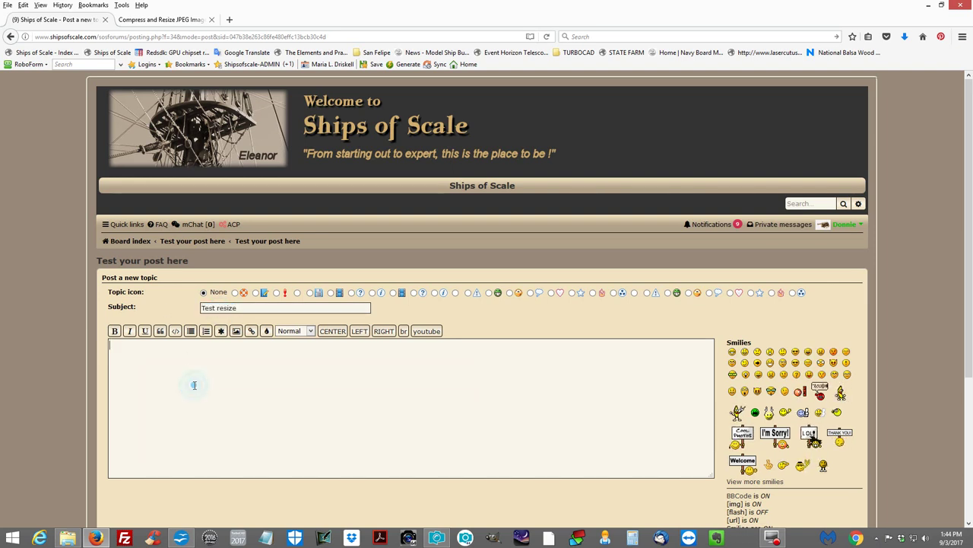
key(ctrl+v)
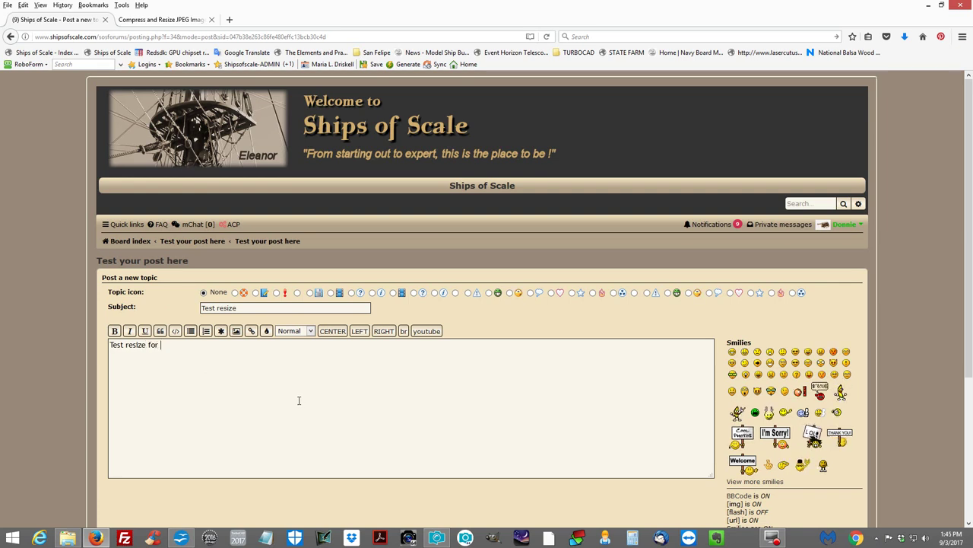
text(for upload)
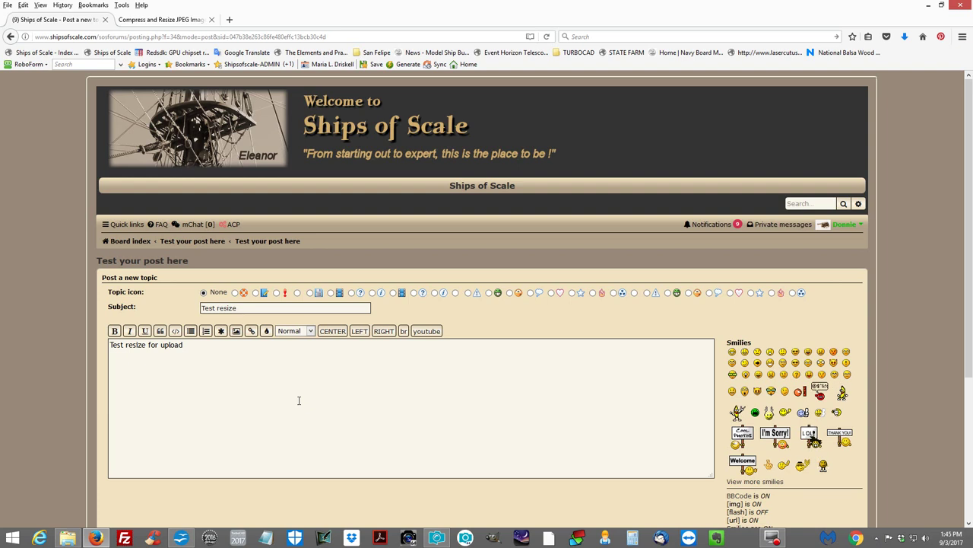
text( compressi)
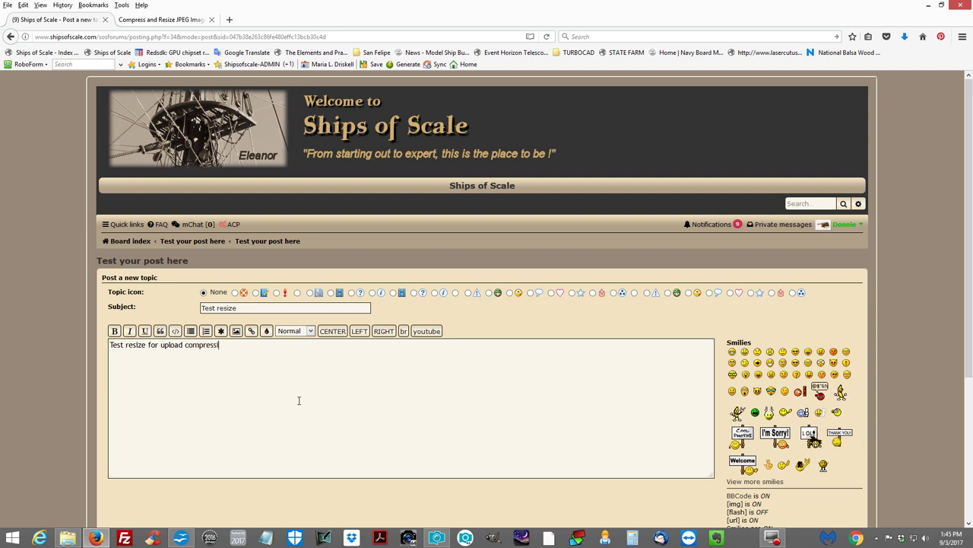
text(mage.tool)
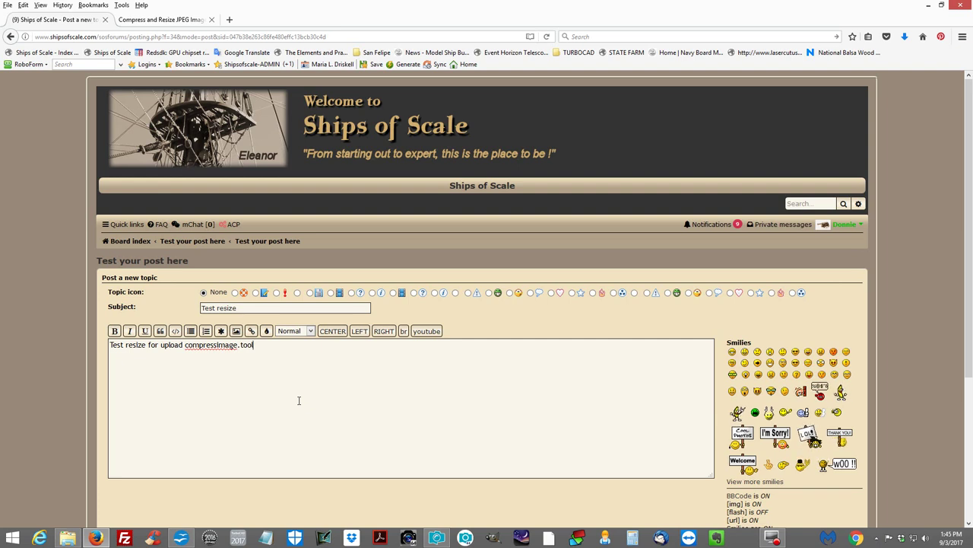
text(ur.com)
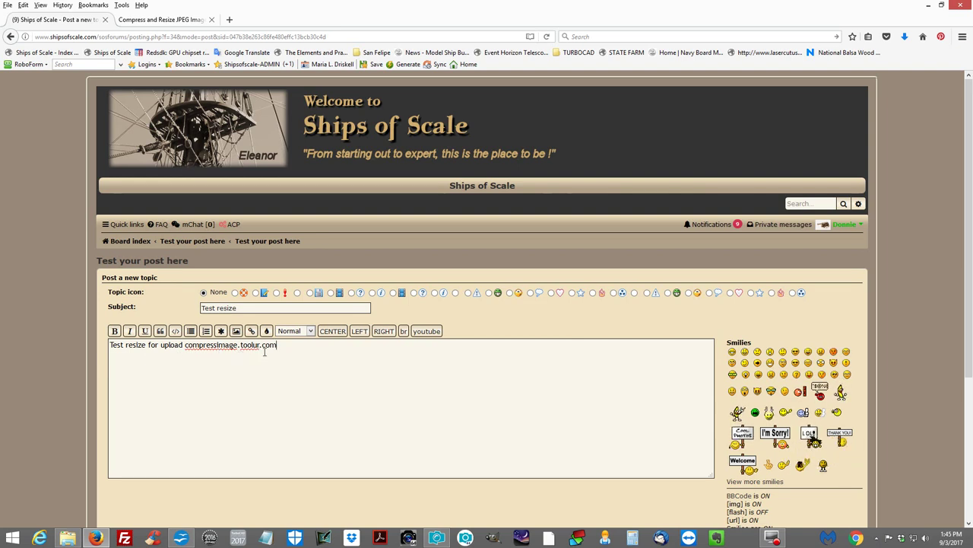
Attach the img_2551-resize image from the Desktop to the new topic and submit the post
scroll(289, 349, down, 5)
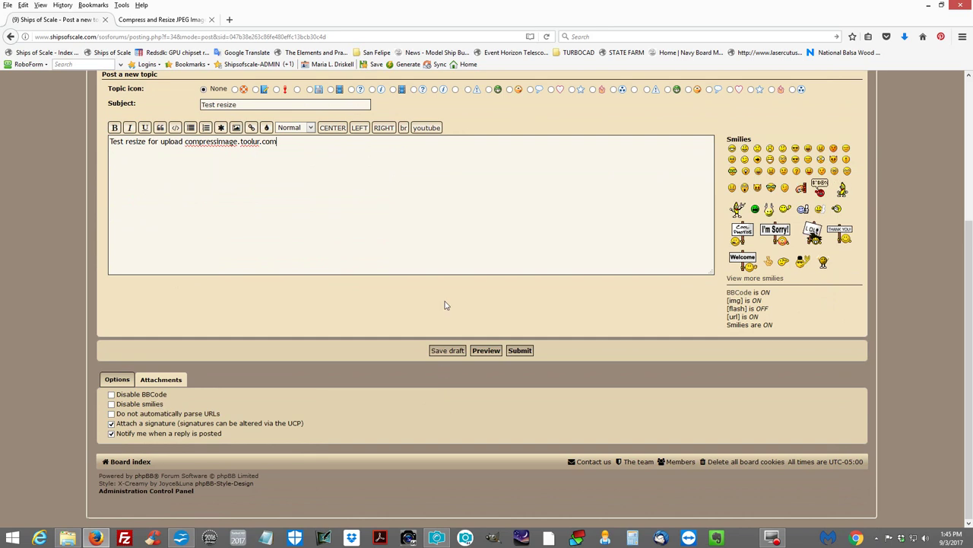
click(162, 380)
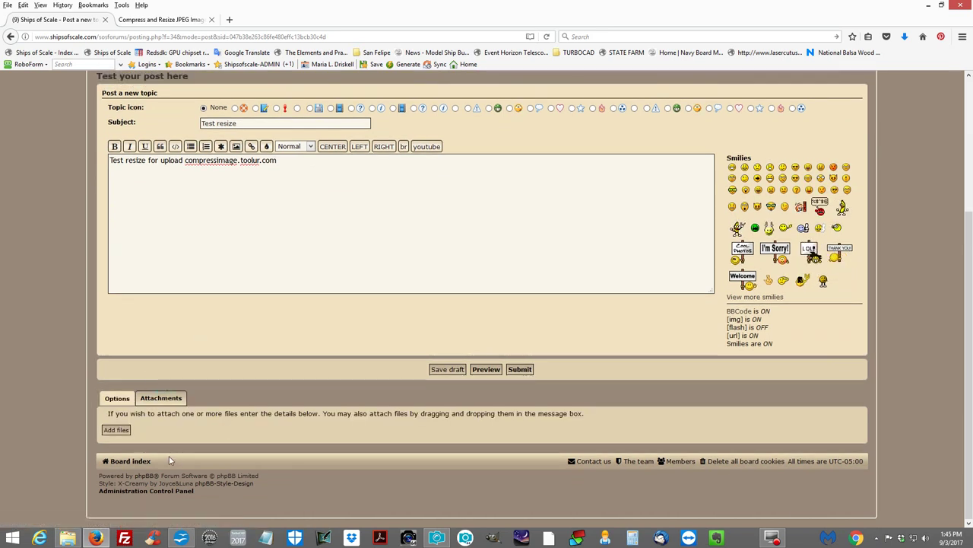
click(114, 429)
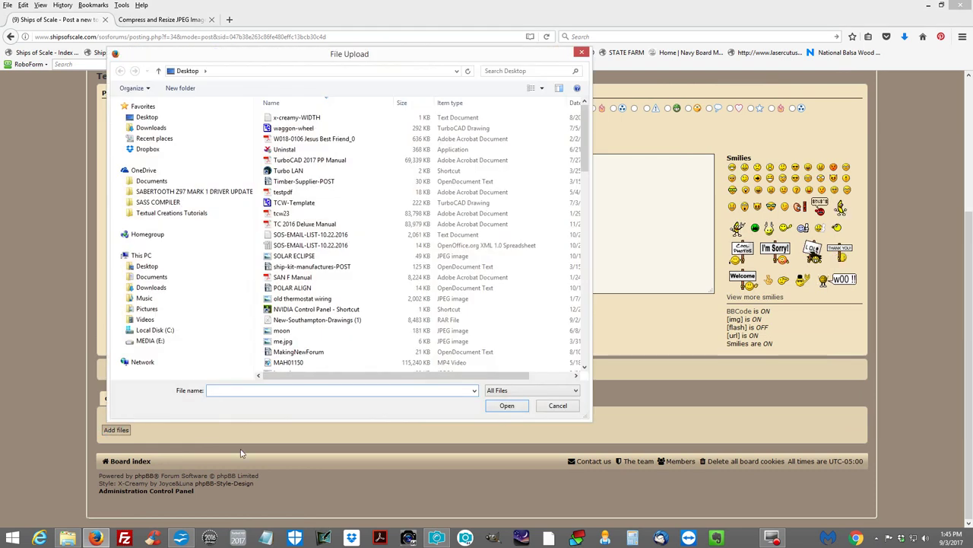
click(152, 118)
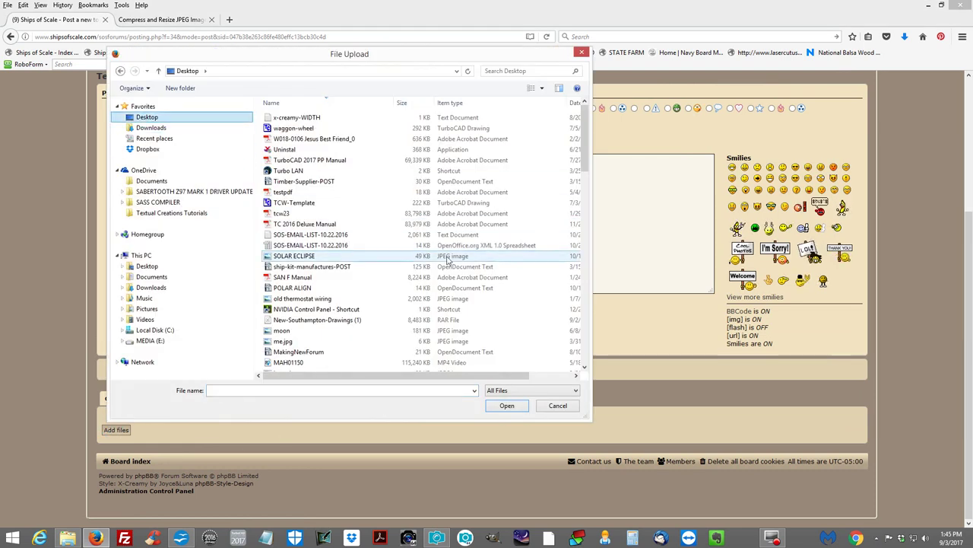
drag(584, 150, 588, 185)
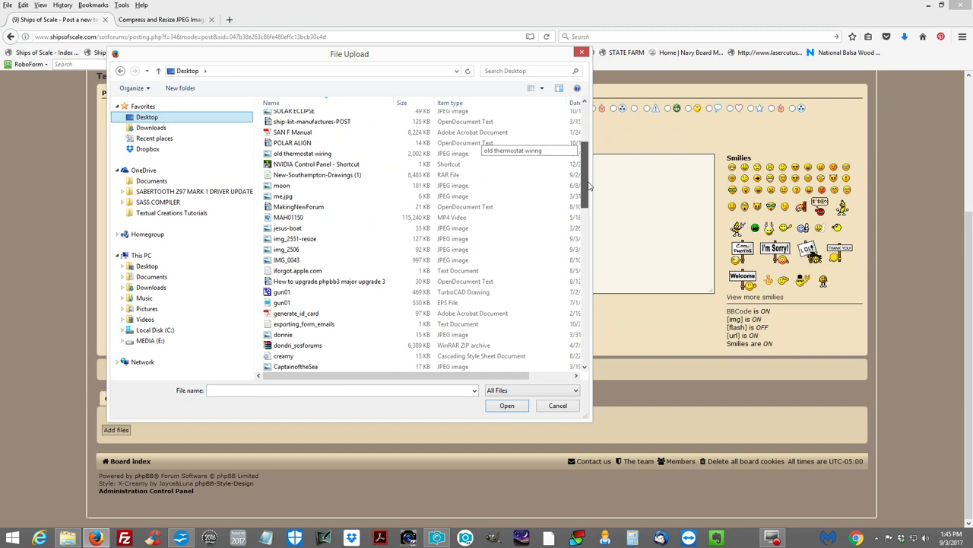
click(342, 240)
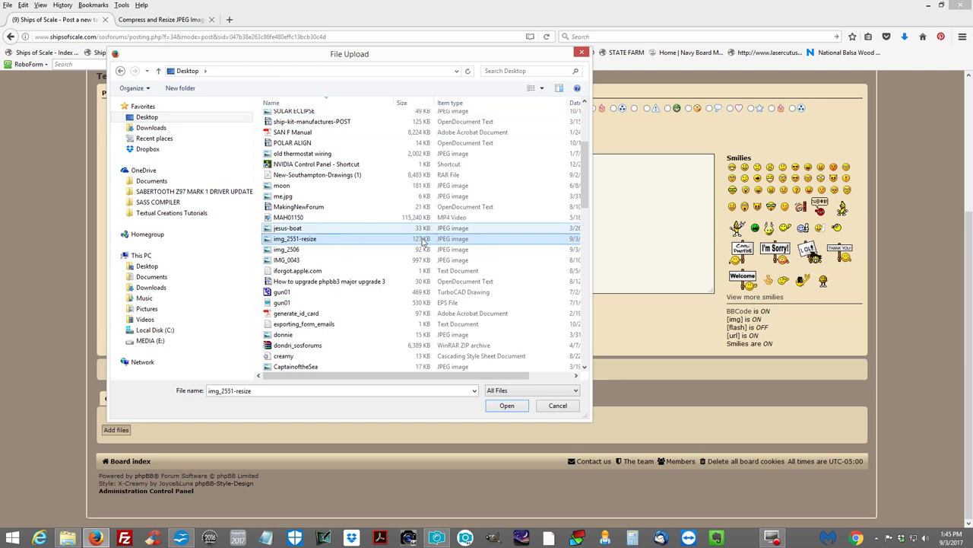
click(507, 406)
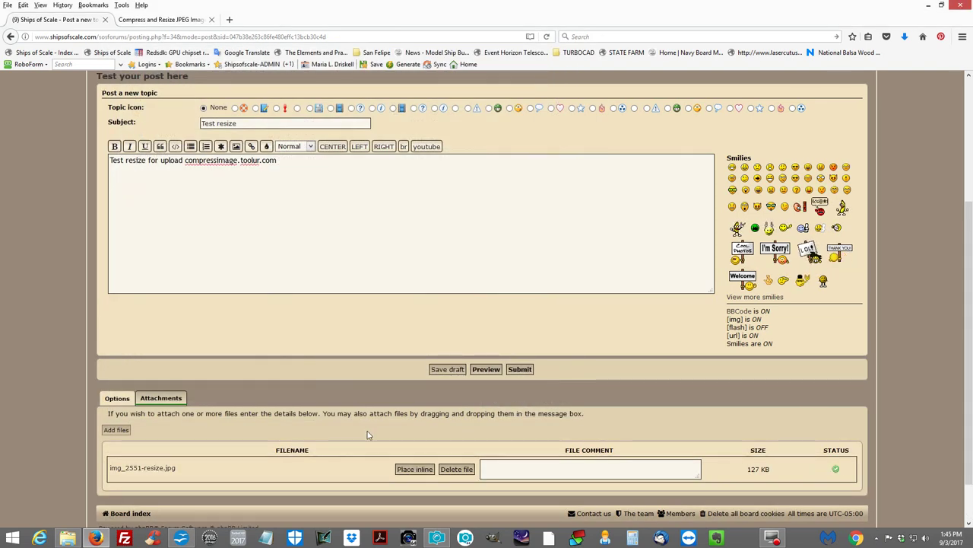
scroll(367, 434, down, 2)
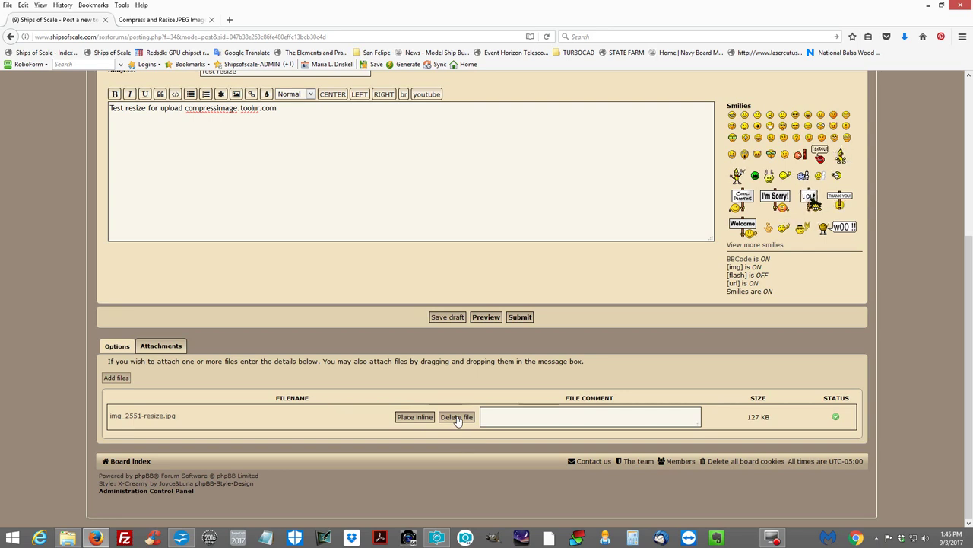
click(516, 319)
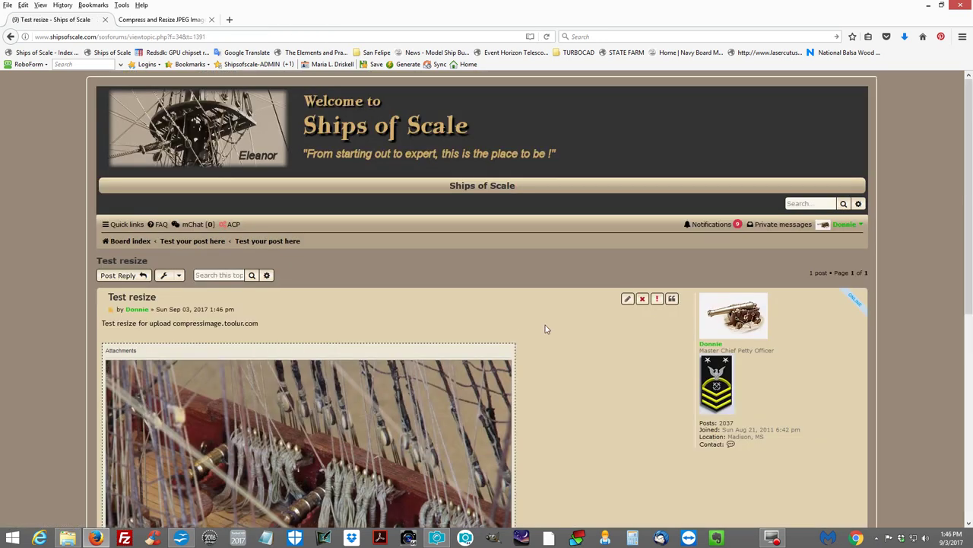
Look over the published "Test resize" post, checking how the attached photo displays and its listed file size
scroll(546, 328, down, 5)
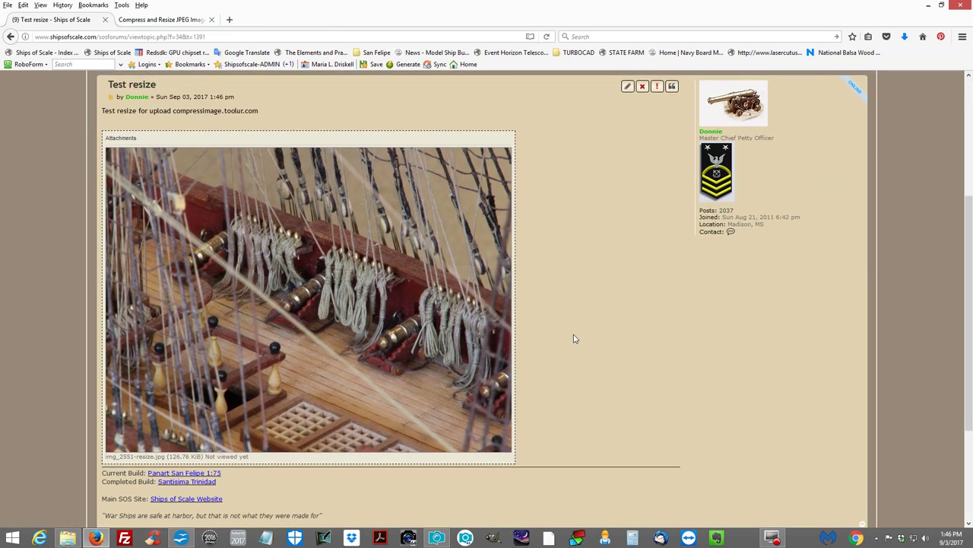
scroll(574, 338, up, 1)
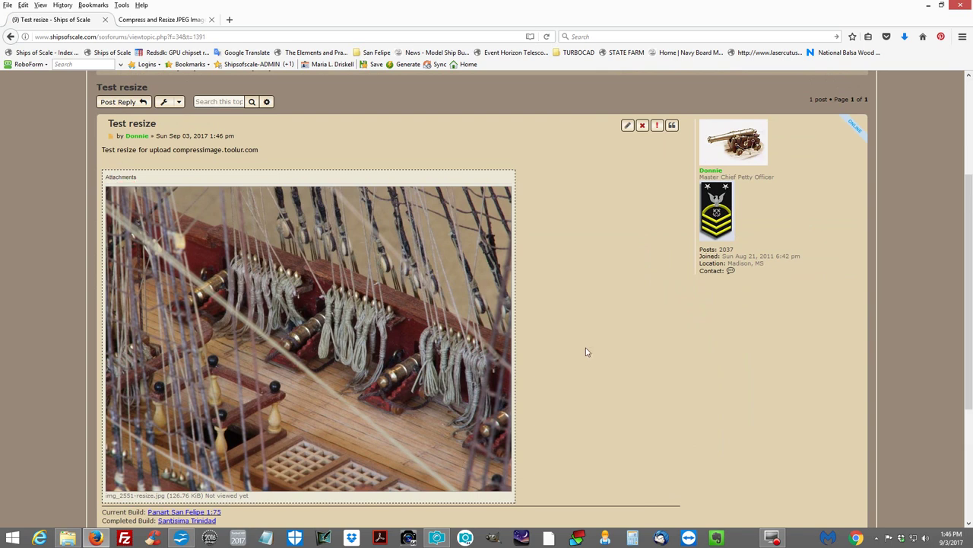
scroll(586, 351, up, 4)
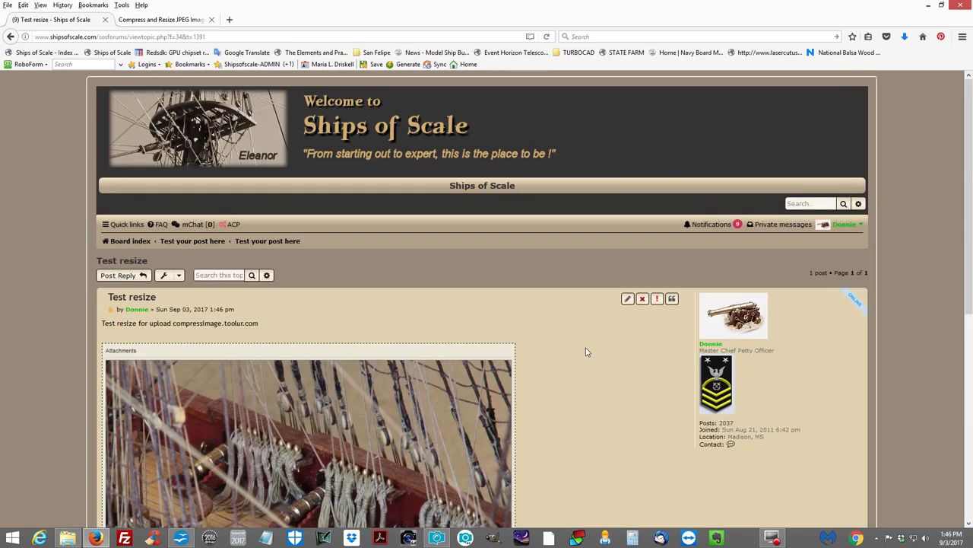
scroll(586, 351, down, 7)
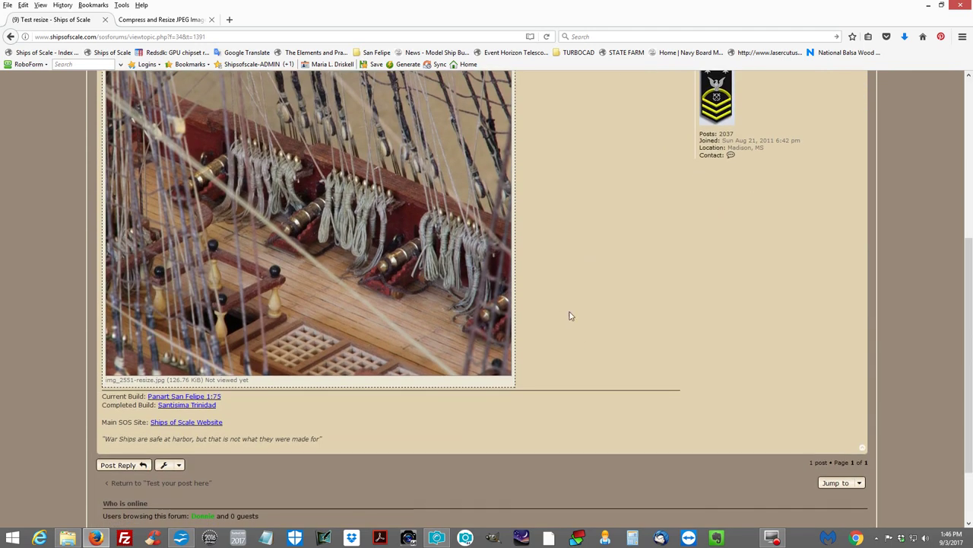
scroll(578, 314, down, 2)
scroll(580, 314, up, 2)
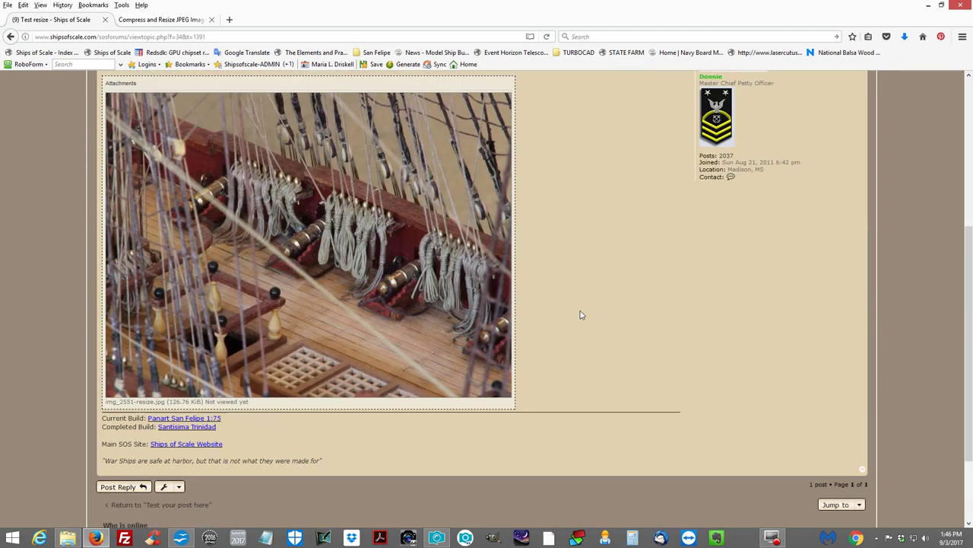
scroll(580, 314, up, 2)
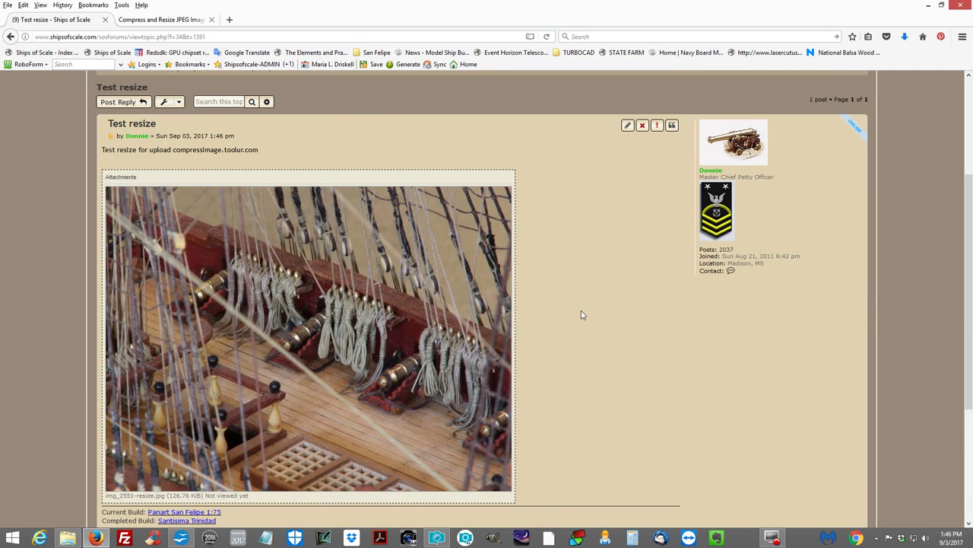
Edit the "Test resize" post to delete its img_2551-resize.jpg attachment, and submit the change
click(628, 127)
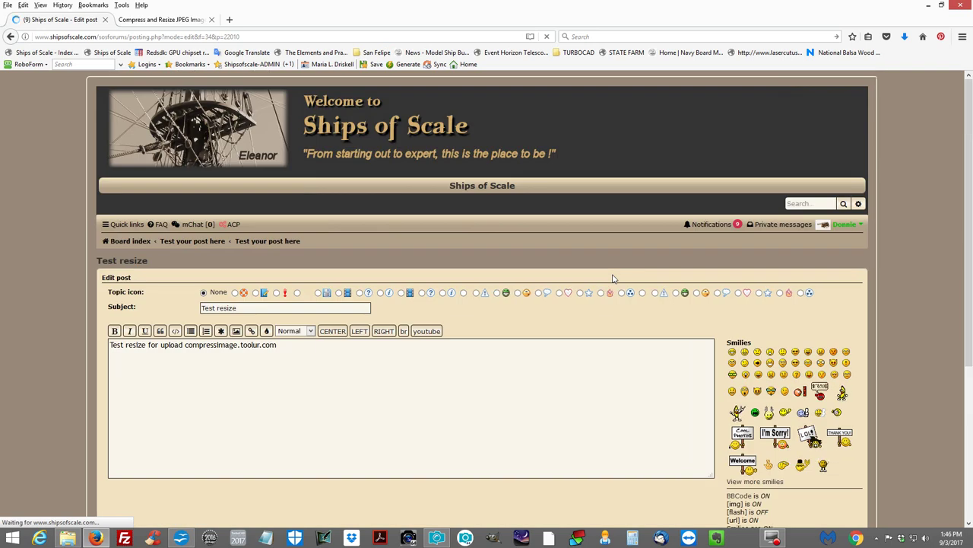
scroll(508, 372, down, 4)
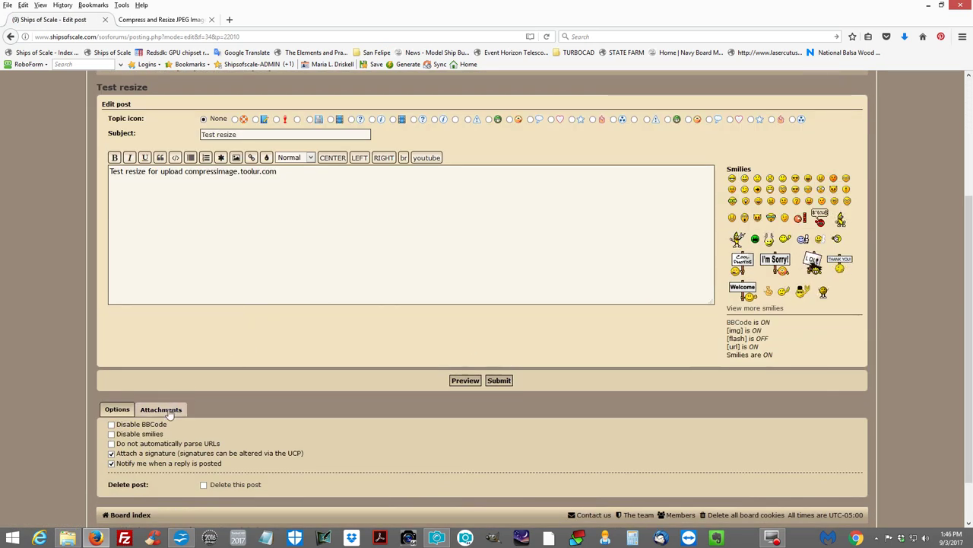
click(169, 412)
scroll(452, 457, down, 2)
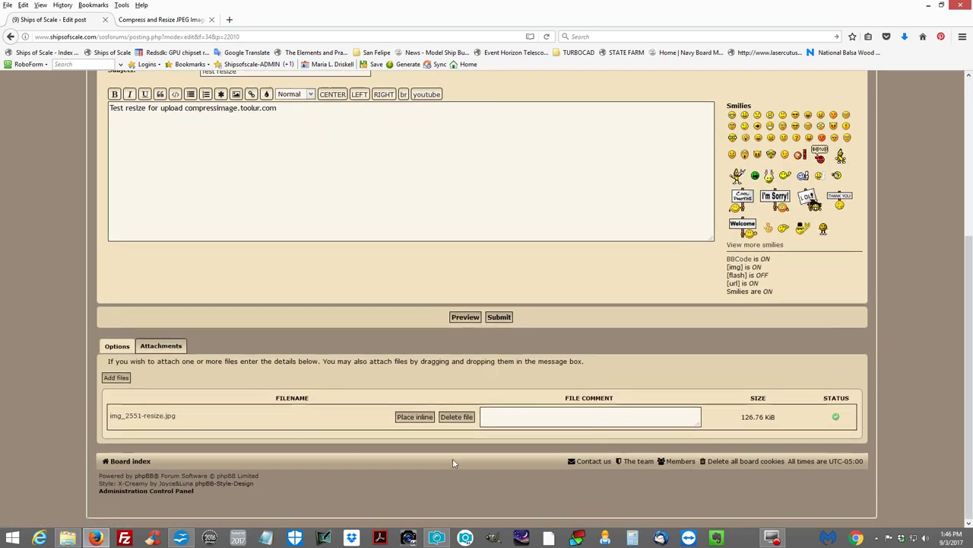
click(458, 419)
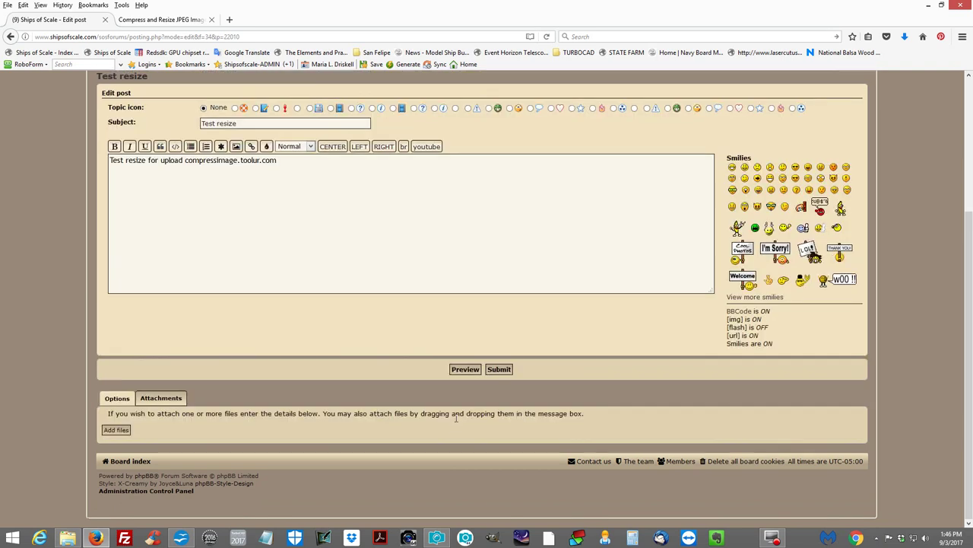
click(499, 368)
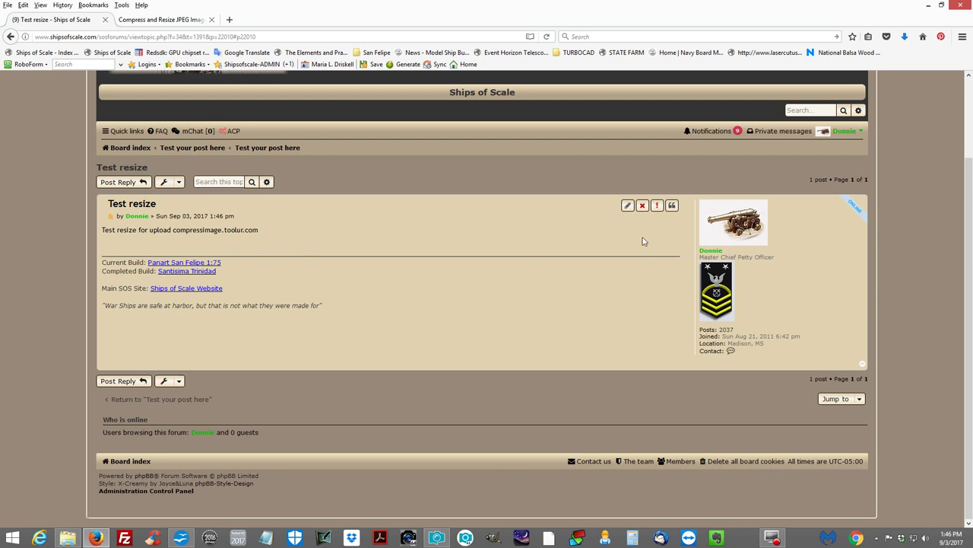
Delete the "Test resize" post from the forum and confirm the deletion
click(642, 208)
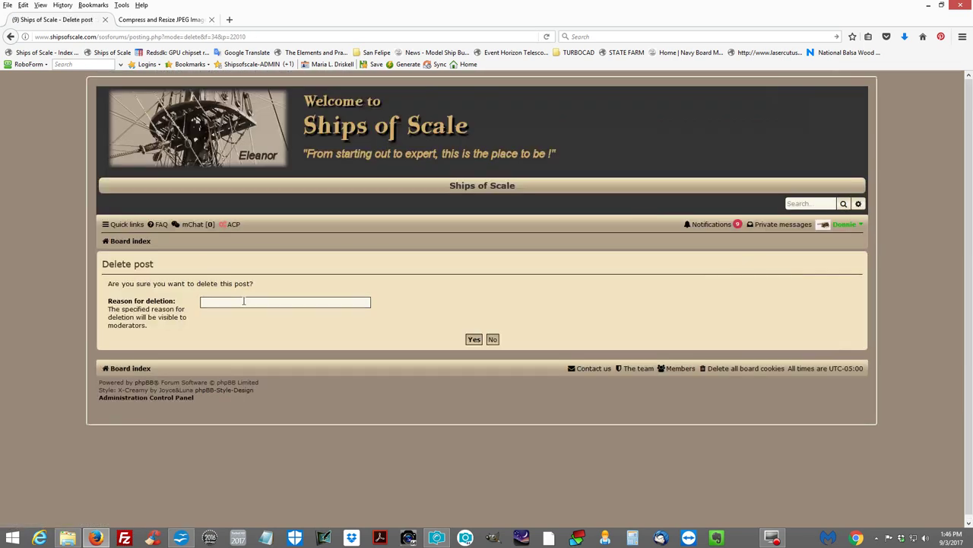
click(242, 301)
click(474, 342)
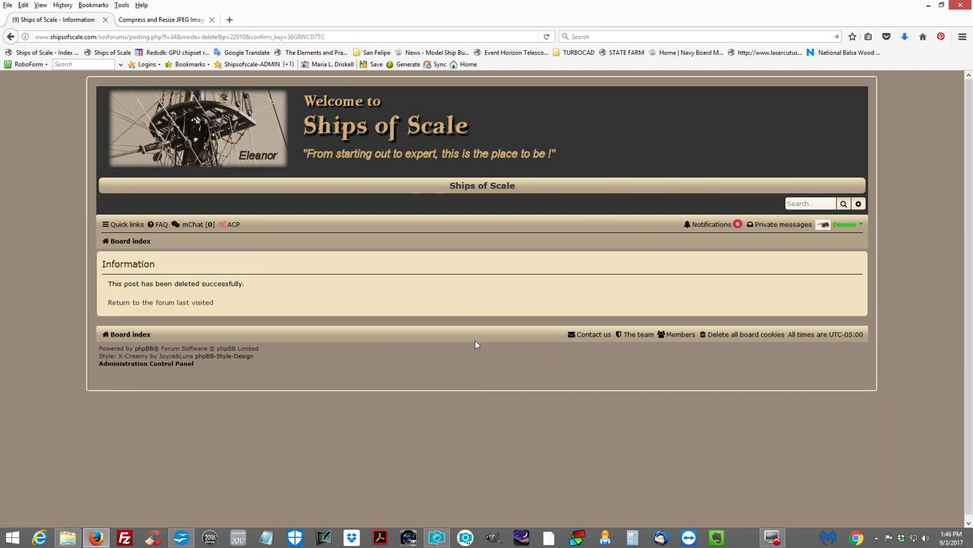
Return to the toolur image compressor page and review its compression settings, compression result and reference notes
click(147, 21)
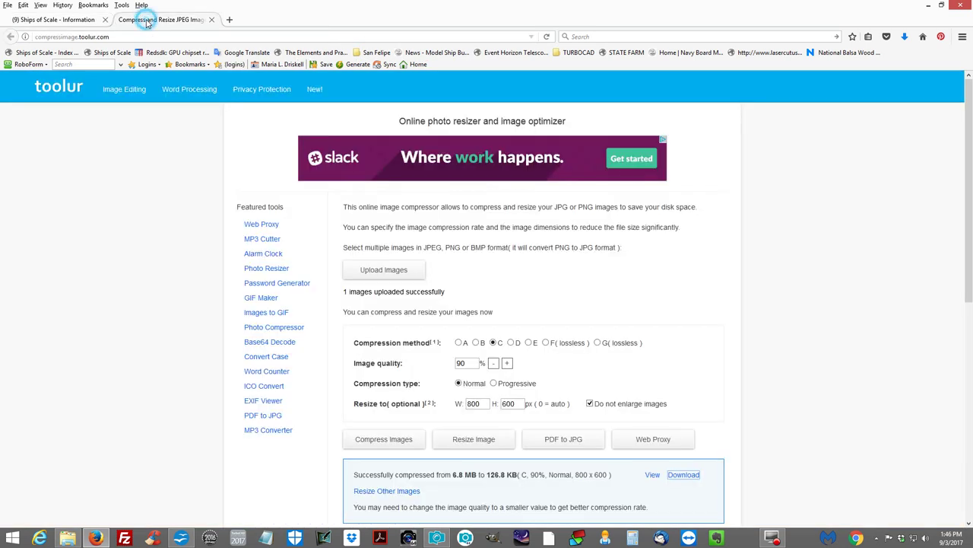
scroll(144, 332, down, 3)
scroll(142, 335, up, 1)
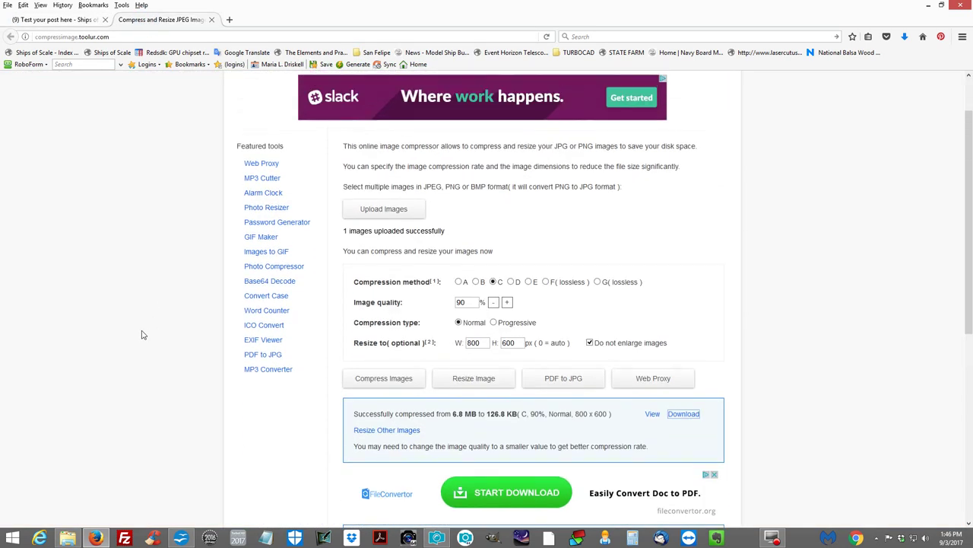
scroll(142, 334, up, 2)
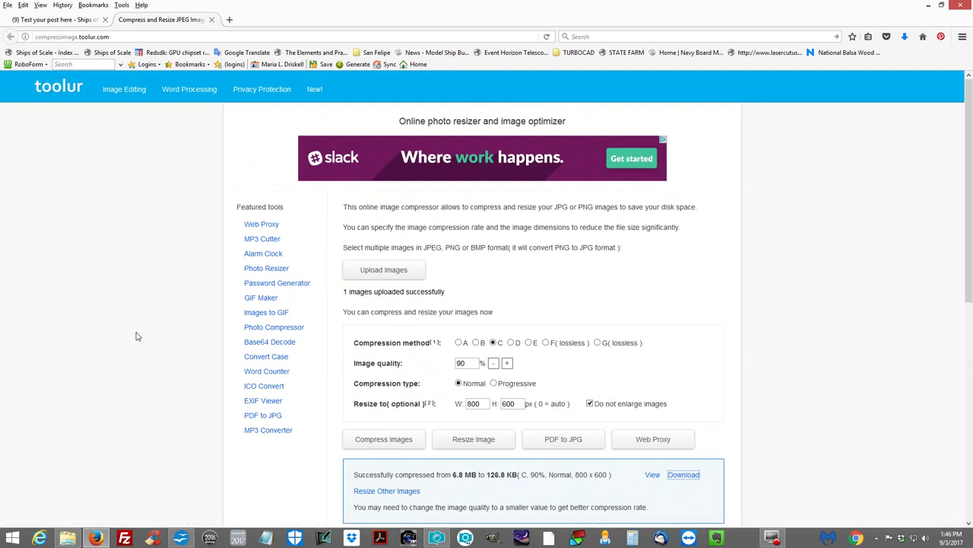
scroll(137, 336, down, 1)
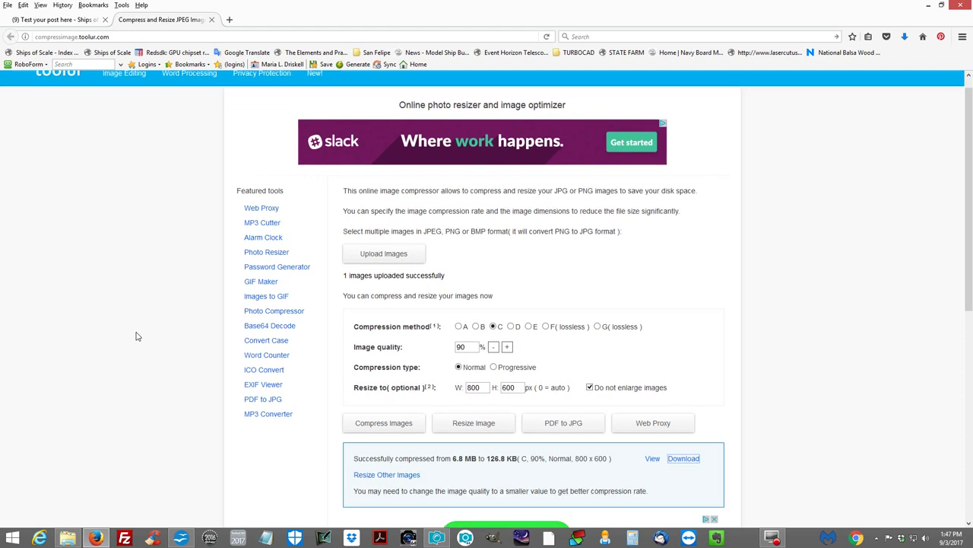
scroll(137, 336, down, 1)
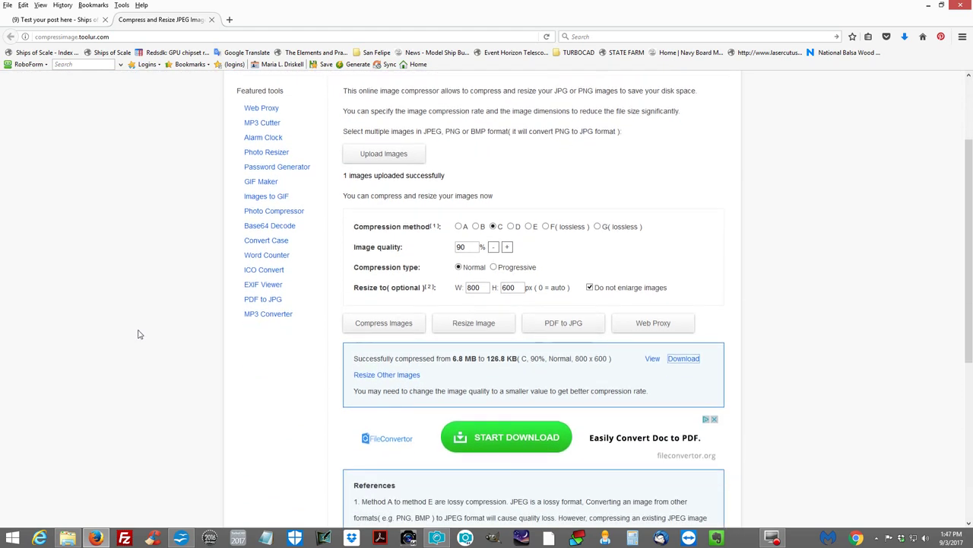
scroll(139, 334, down, 1)
scroll(140, 334, down, 1)
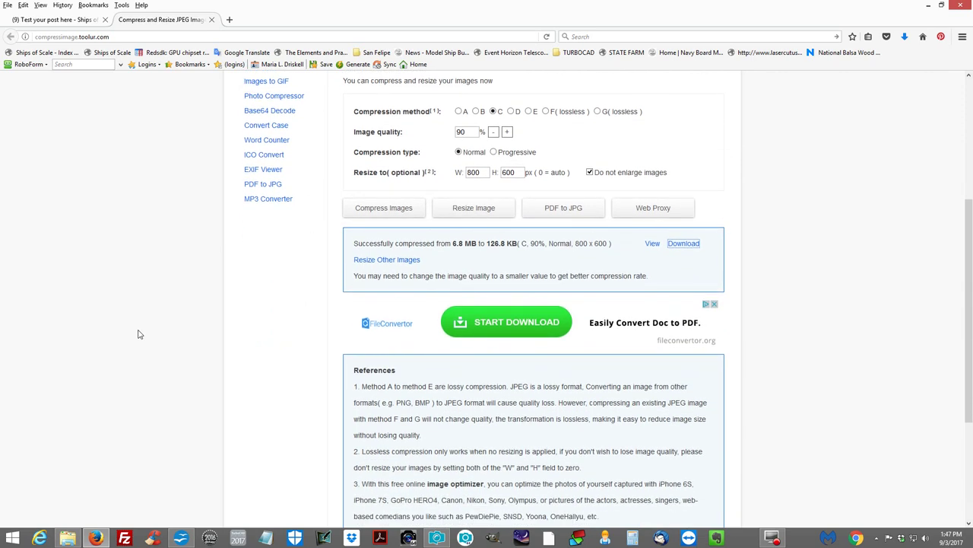